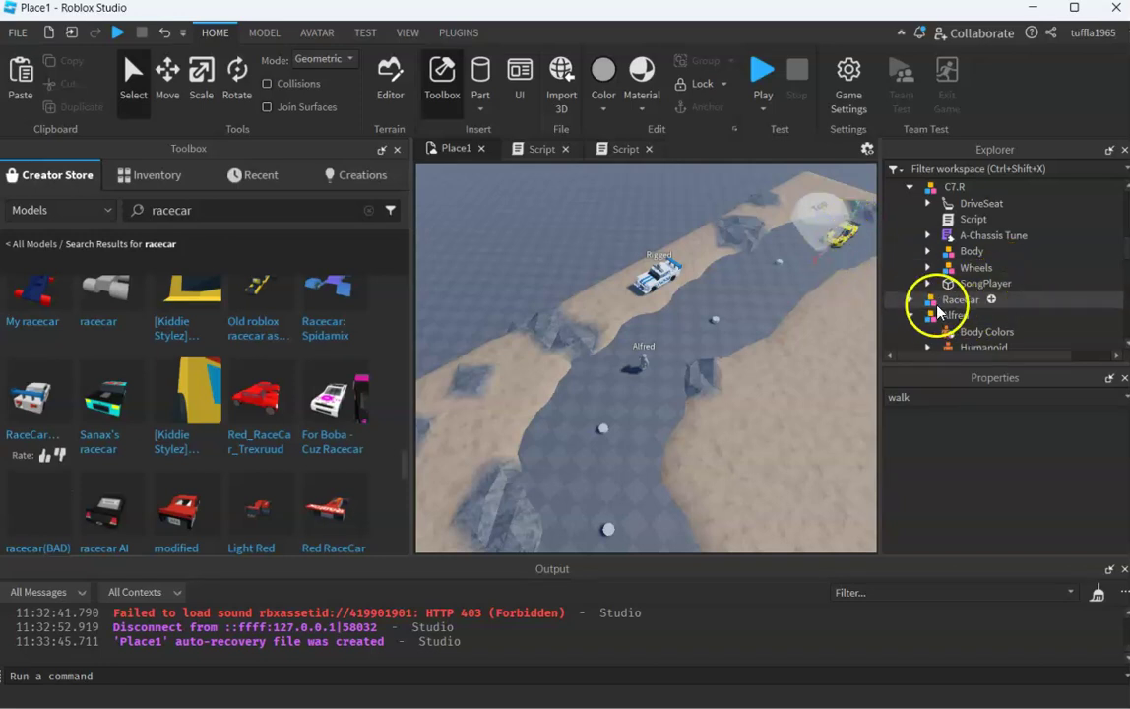
# Step: Select the C7.R model and collapse both it and the WayPoints folder in the Explorer
pyautogui.scroll(2, 940, 305)
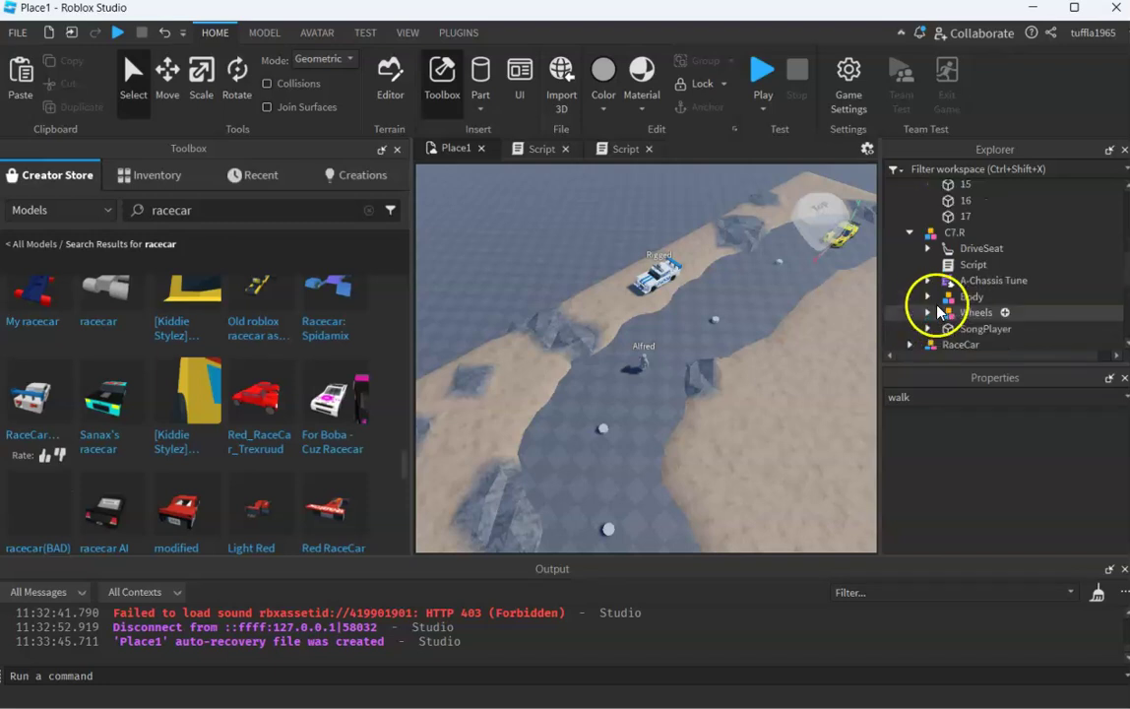
pyautogui.click(954, 234)
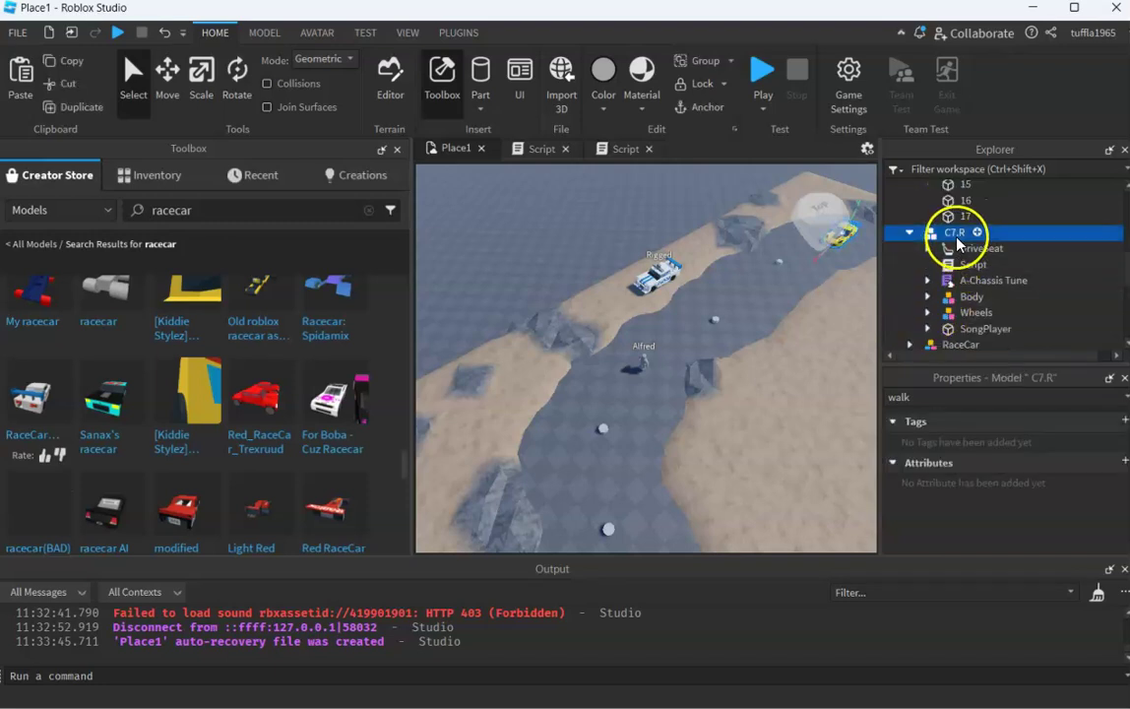
pyautogui.click(908, 234)
pyautogui.scroll(5, 911, 239)
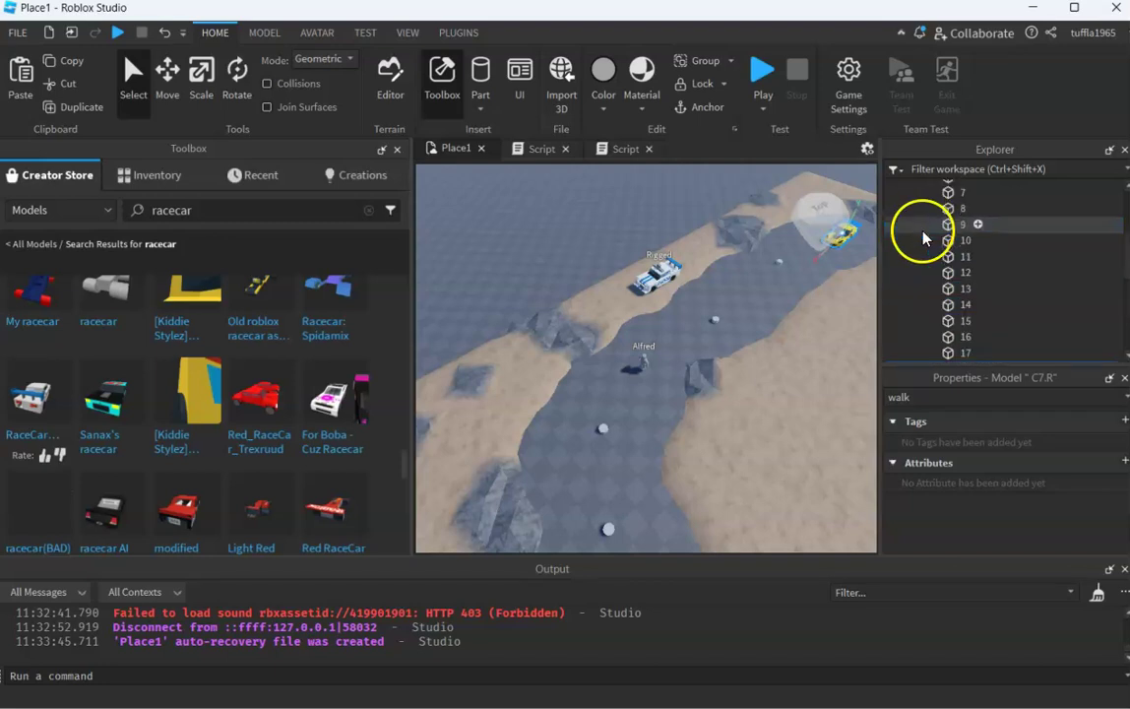
pyautogui.click(909, 240)
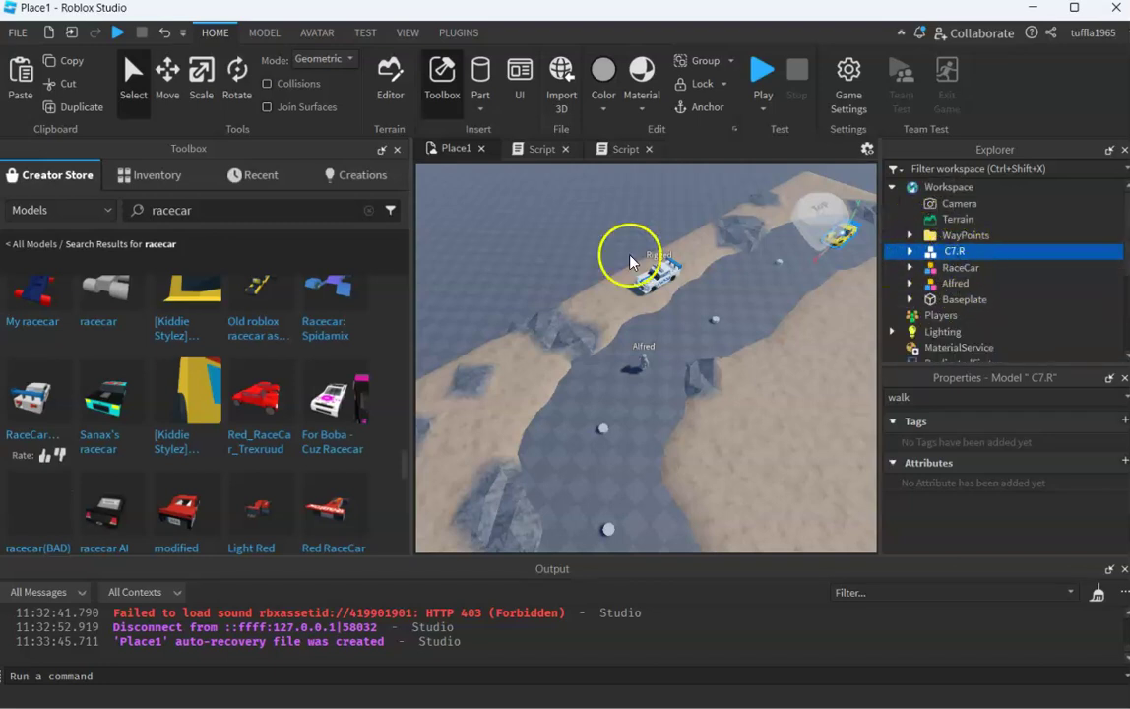
# Step: Move the yellow C7.R race car along the track until it stands beside the Alfred character
pyautogui.click(162, 84)
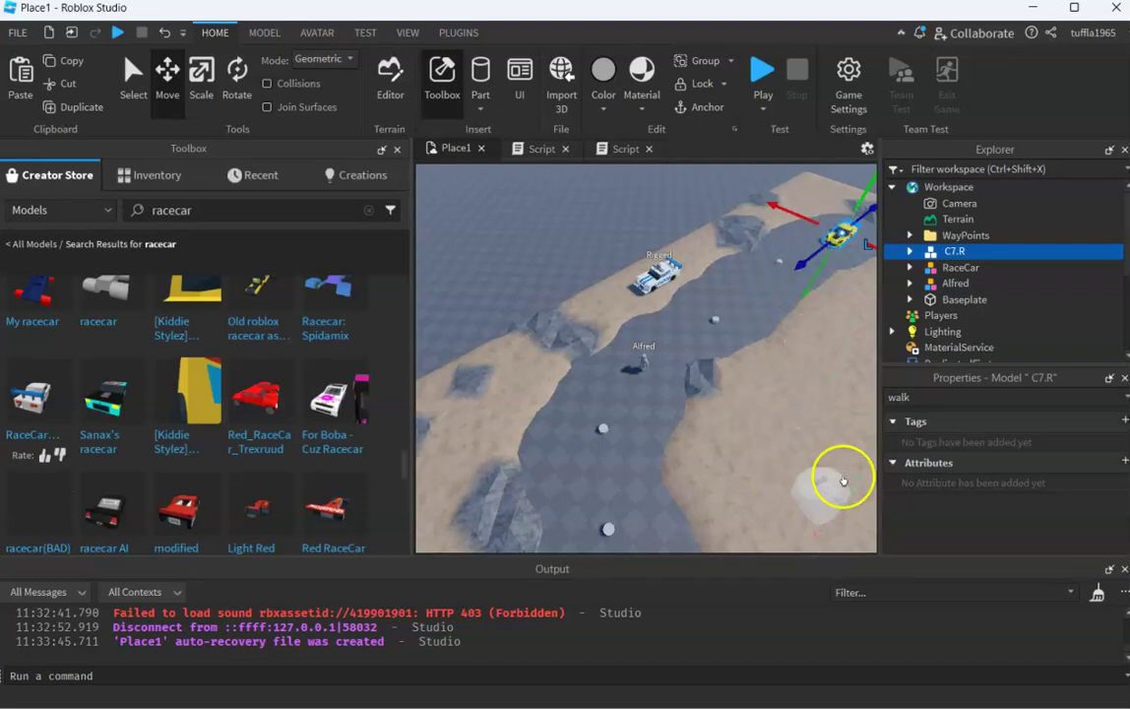
pyautogui.moveTo(801, 261); pyautogui.dragTo(627, 375)
pyautogui.moveTo(672, 331); pyautogui.dragTo(625, 434)
pyautogui.click(605, 429)
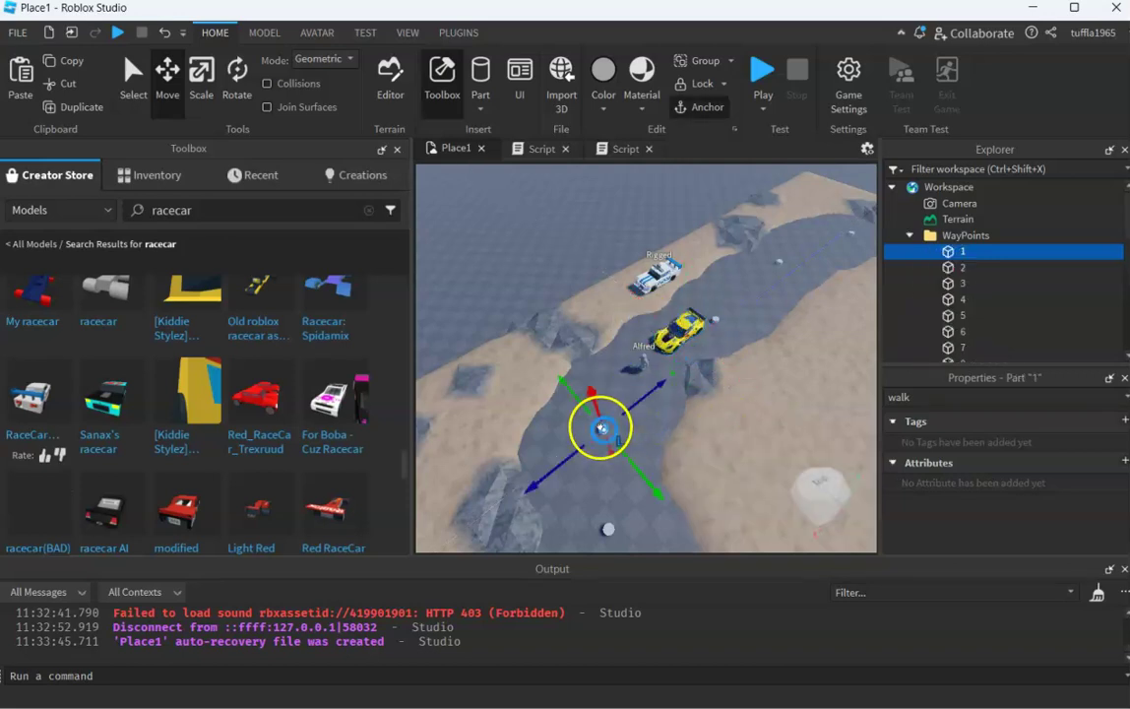
pyautogui.click(910, 235)
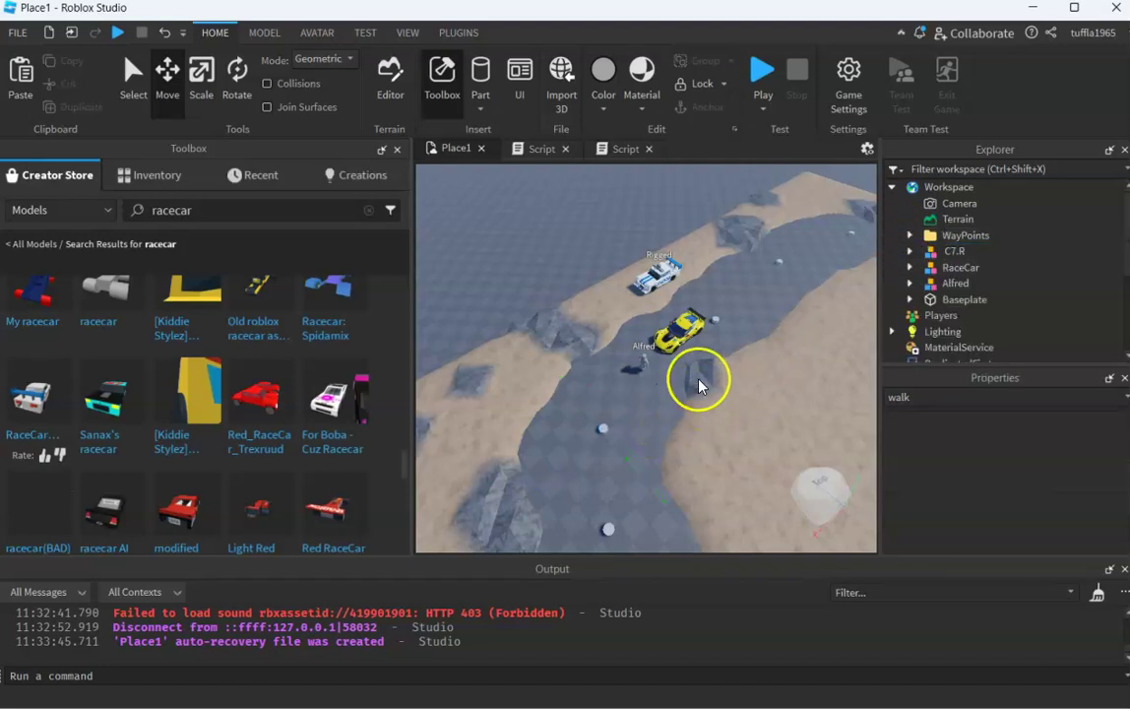
# Step: Cut the Alfred model from the Workspace and paste it into the C7.R model
pyautogui.click(677, 330)
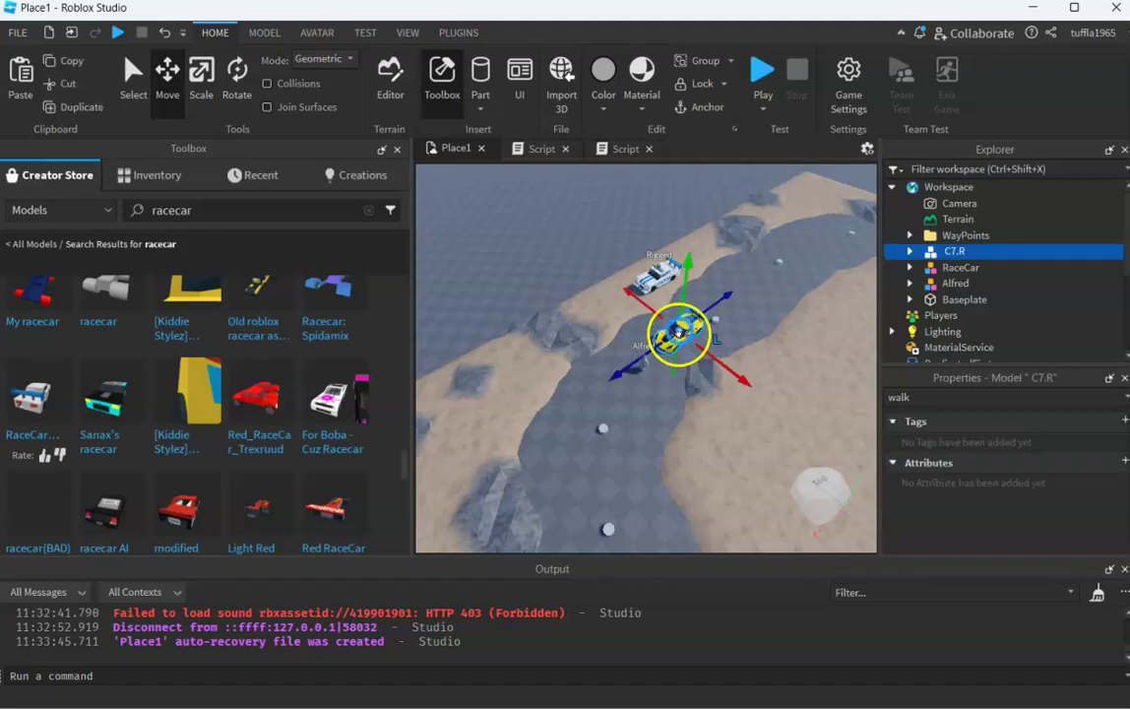
pyautogui.click(644, 366)
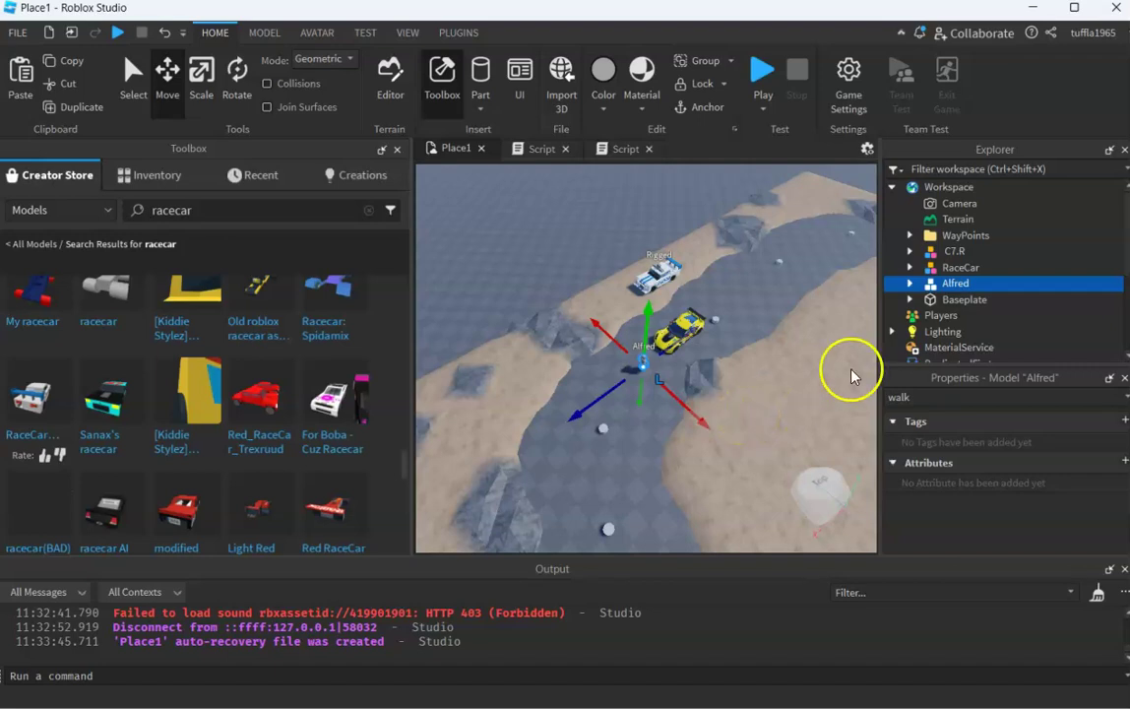
pyautogui.rightClick(955, 286)
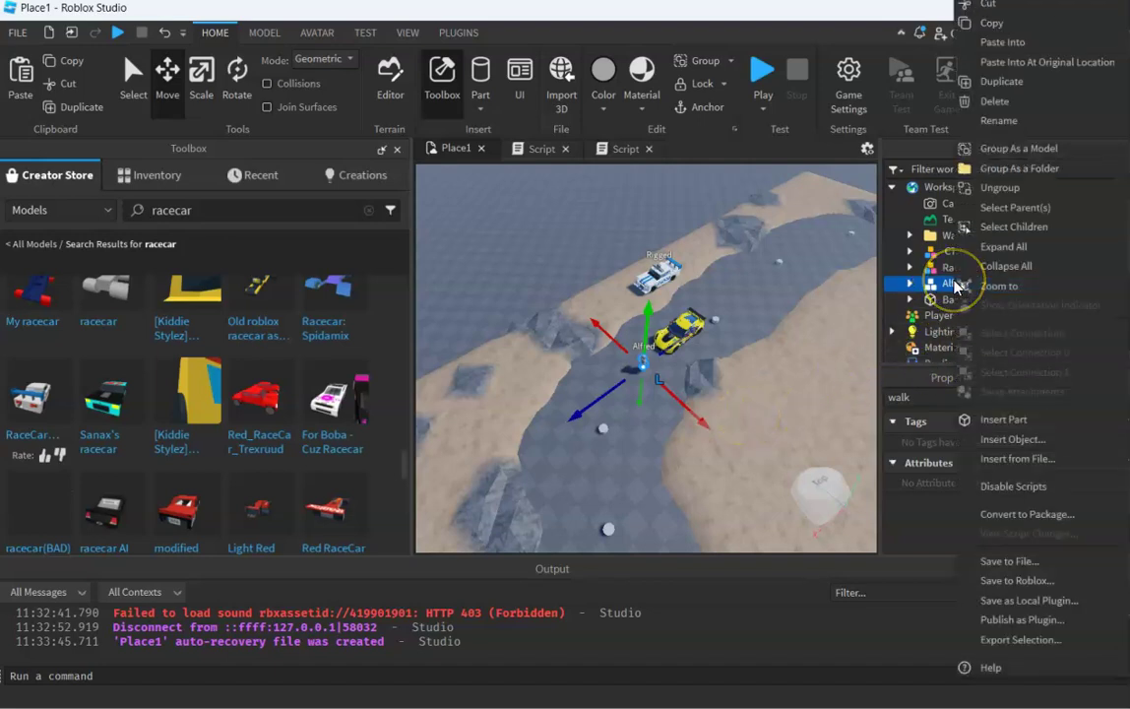
pyautogui.click(994, 6)
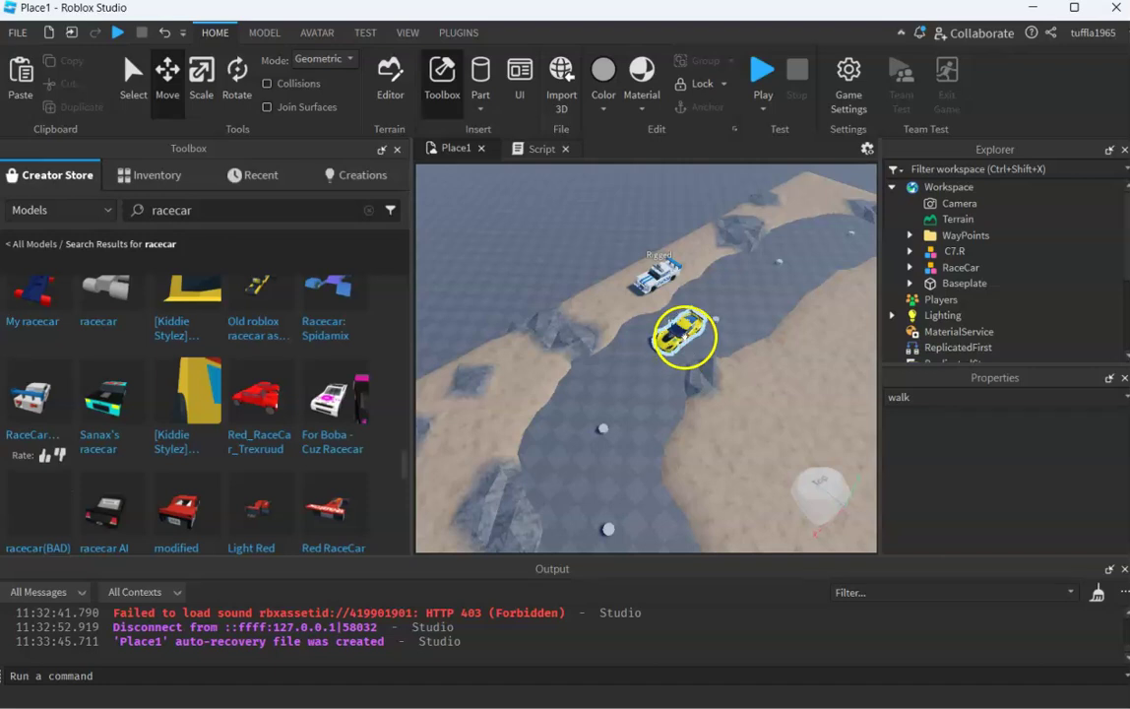
pyautogui.click(684, 342)
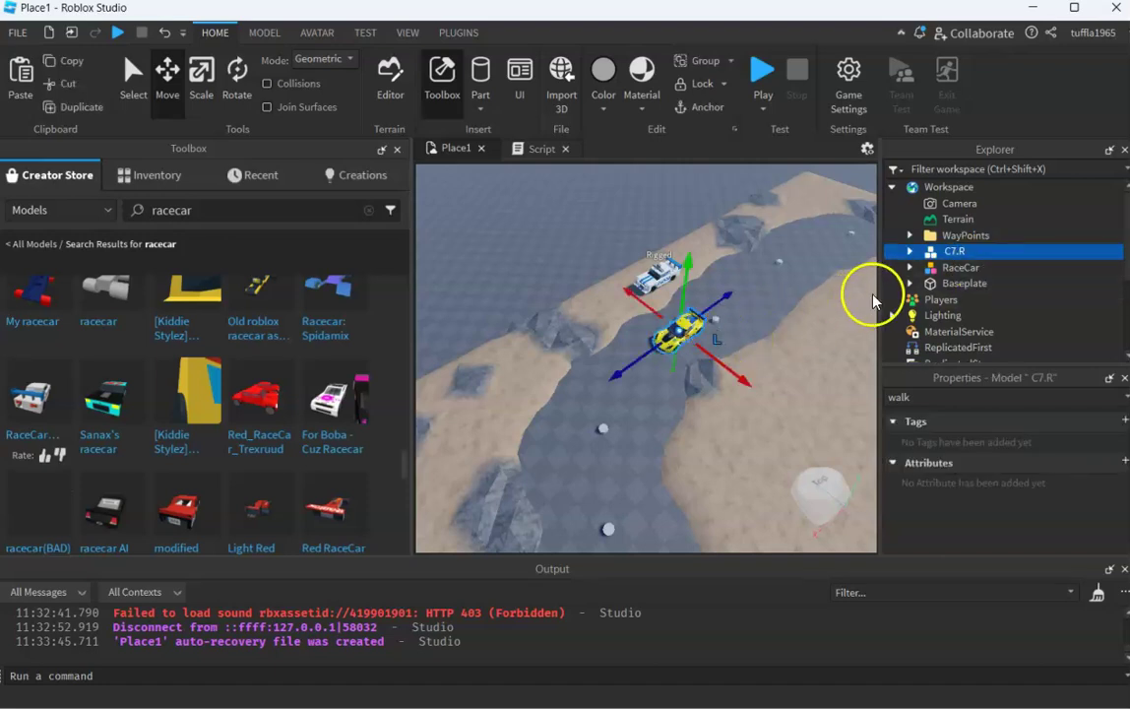
pyautogui.click(910, 251)
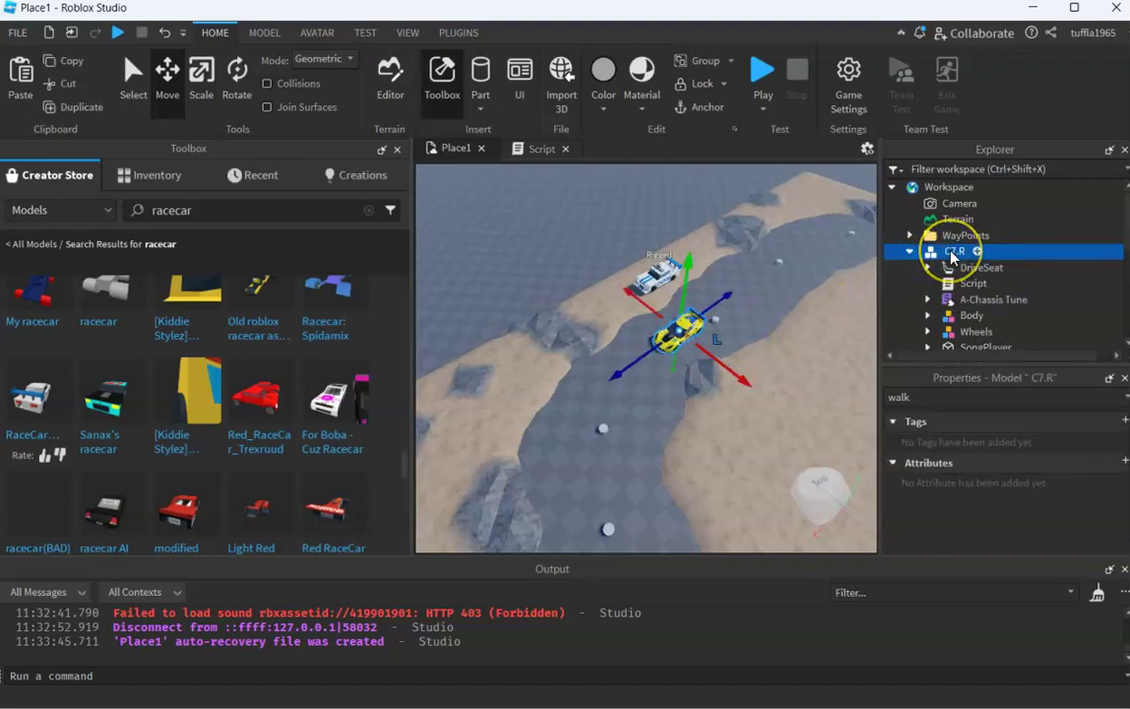
pyautogui.rightClick(952, 257)
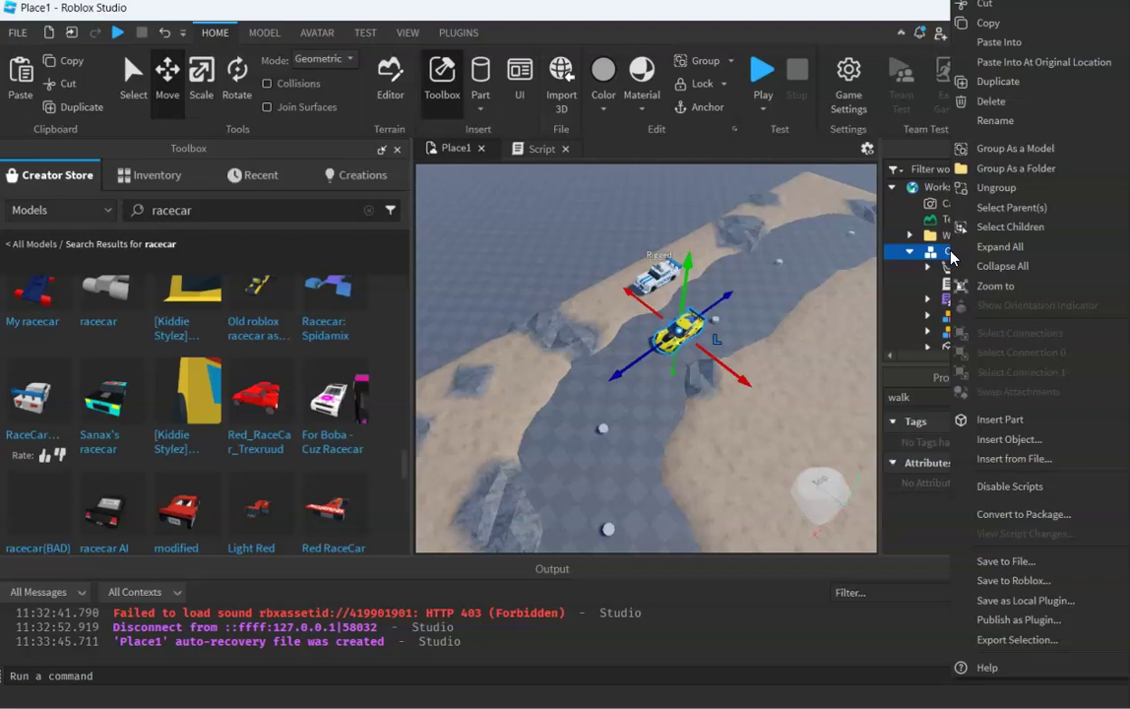
pyautogui.click(1014, 44)
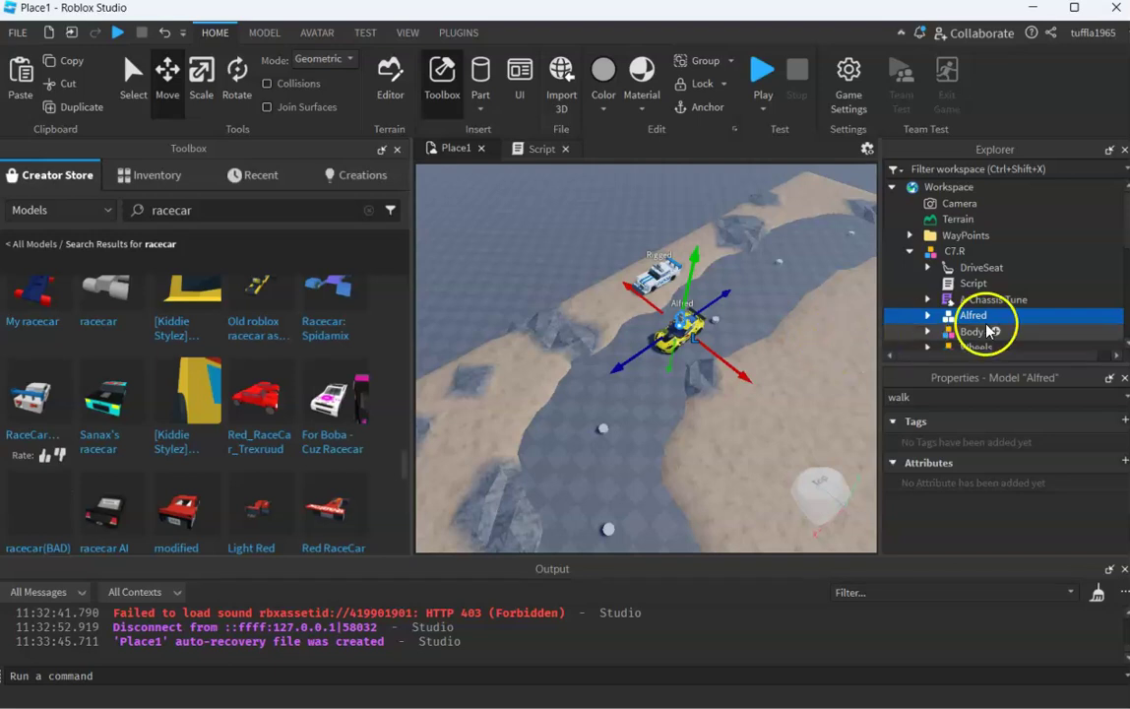
# Step: Collapse C7.R and shift the car slightly along the track together with Alfred
pyautogui.click(911, 253)
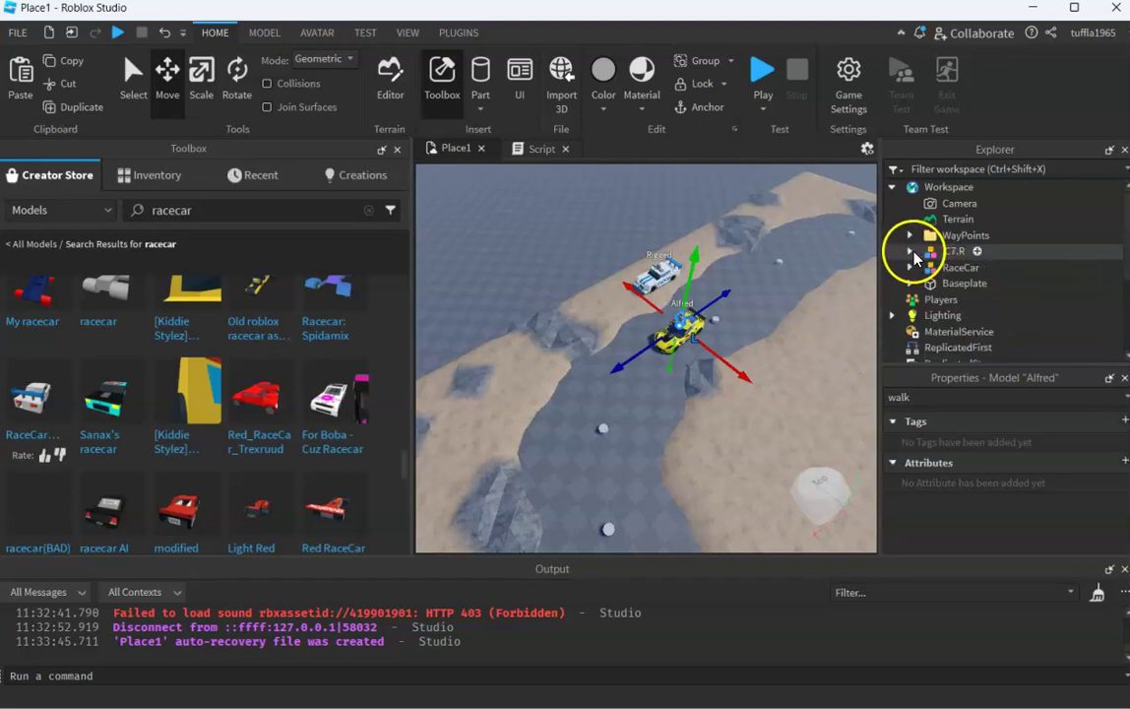
pyautogui.click(700, 393)
pyautogui.moveTo(671, 337)
pyautogui.mouseDown()
pyautogui.moveTo(628, 388)
pyautogui.moveTo(674, 335)
pyautogui.mouseUp()
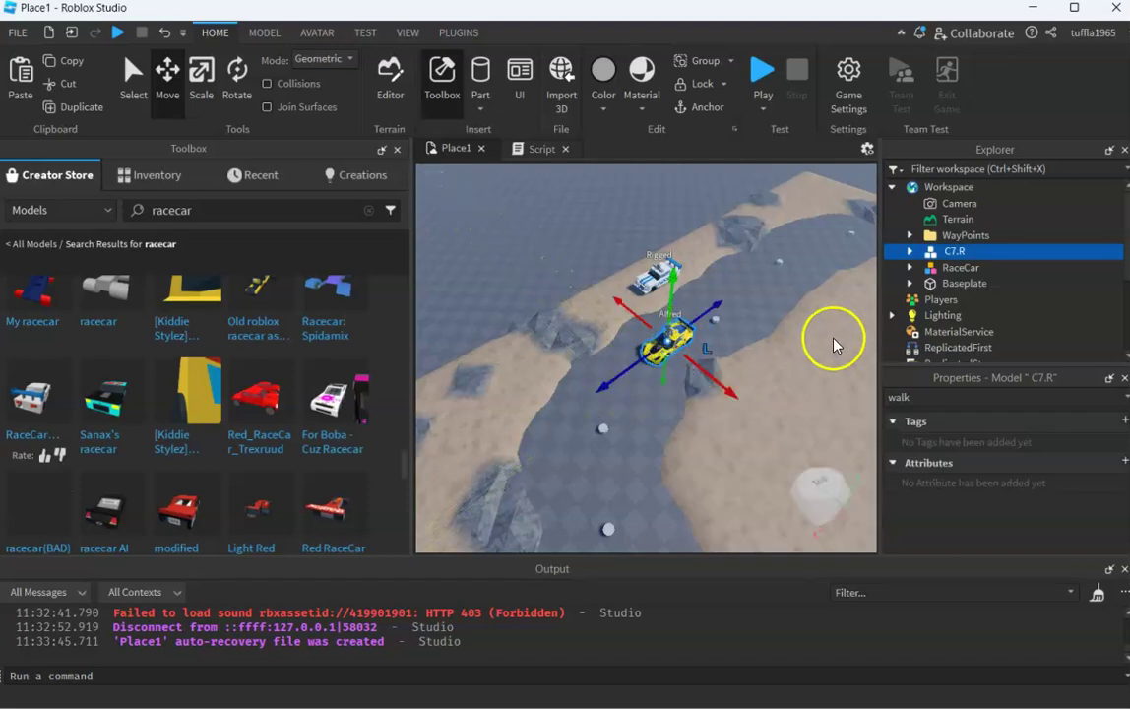
# Step: Select Alfred within C7.R and lower it about 4 studs into the car, shifting it about 0.5 studs forward
pyautogui.click(909, 251)
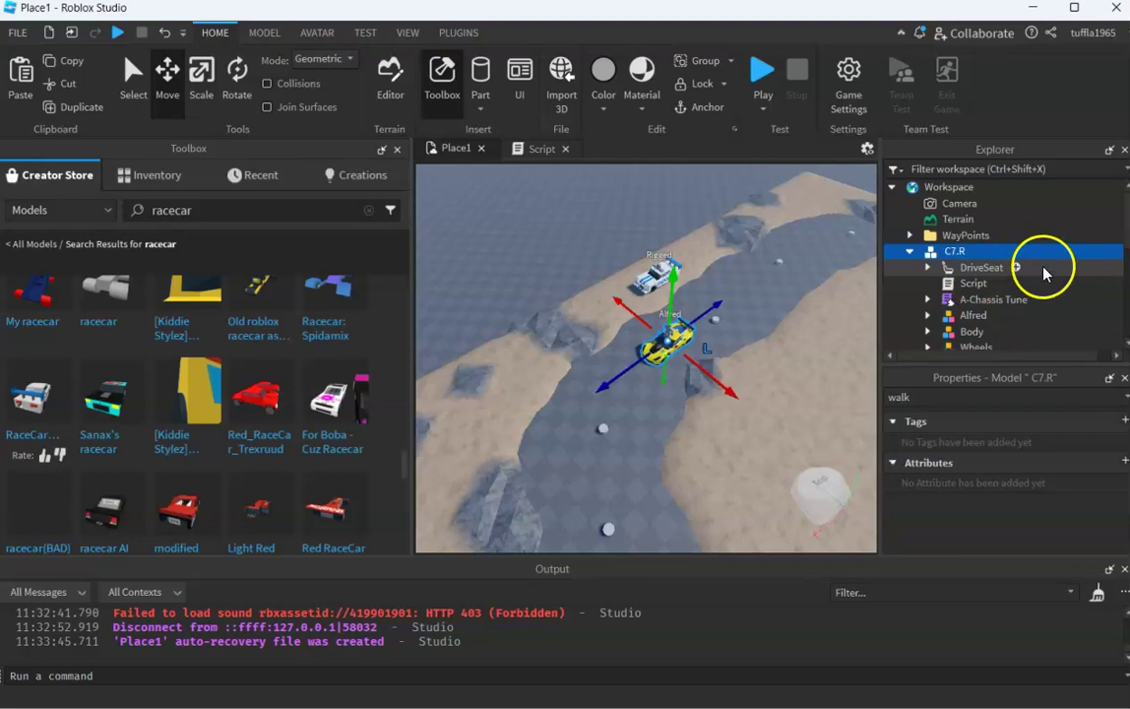
pyautogui.scroll(-1, 1039, 268)
pyautogui.click(970, 272)
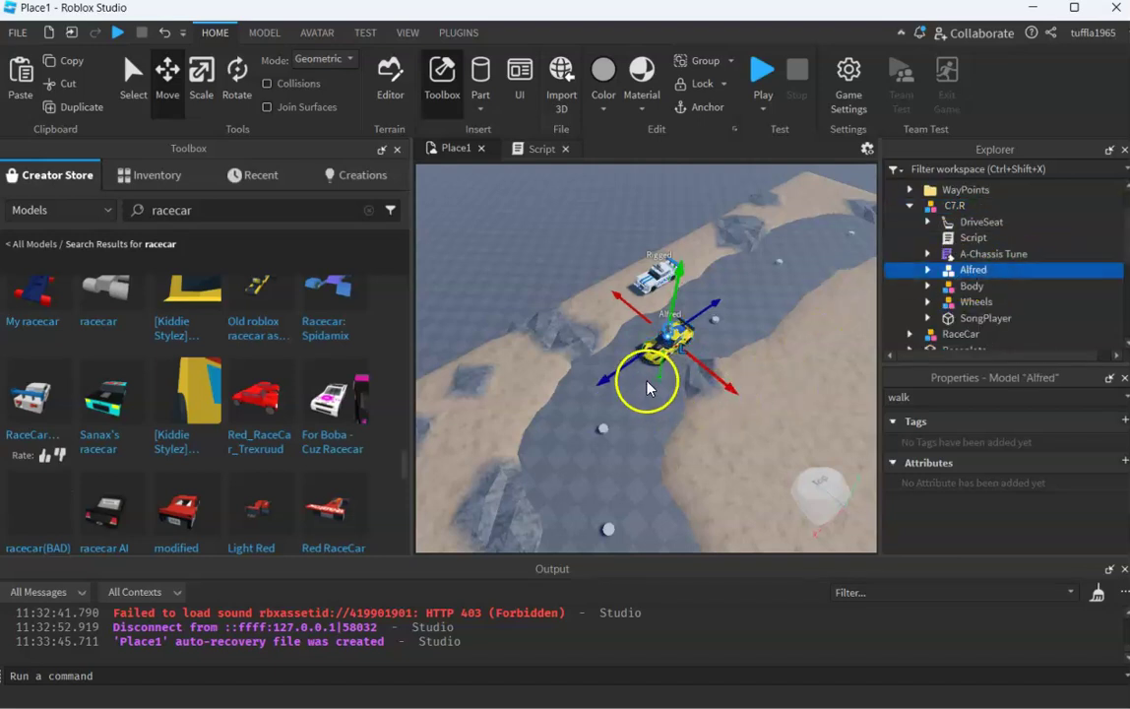
pyautogui.press('f')
pyautogui.scroll(3, 681, 410)
pyautogui.scroll(-5, 686, 410)
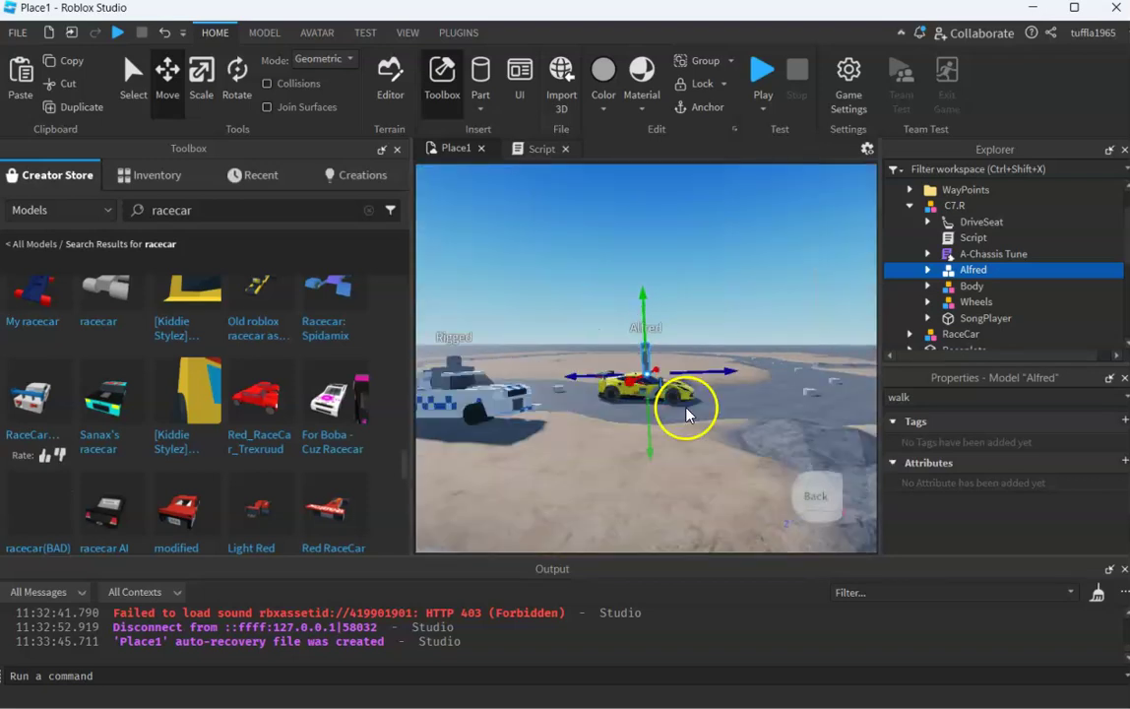
pyautogui.scroll(3, 686, 409)
pyautogui.moveTo(651, 434); pyautogui.dragTo(640, 477)
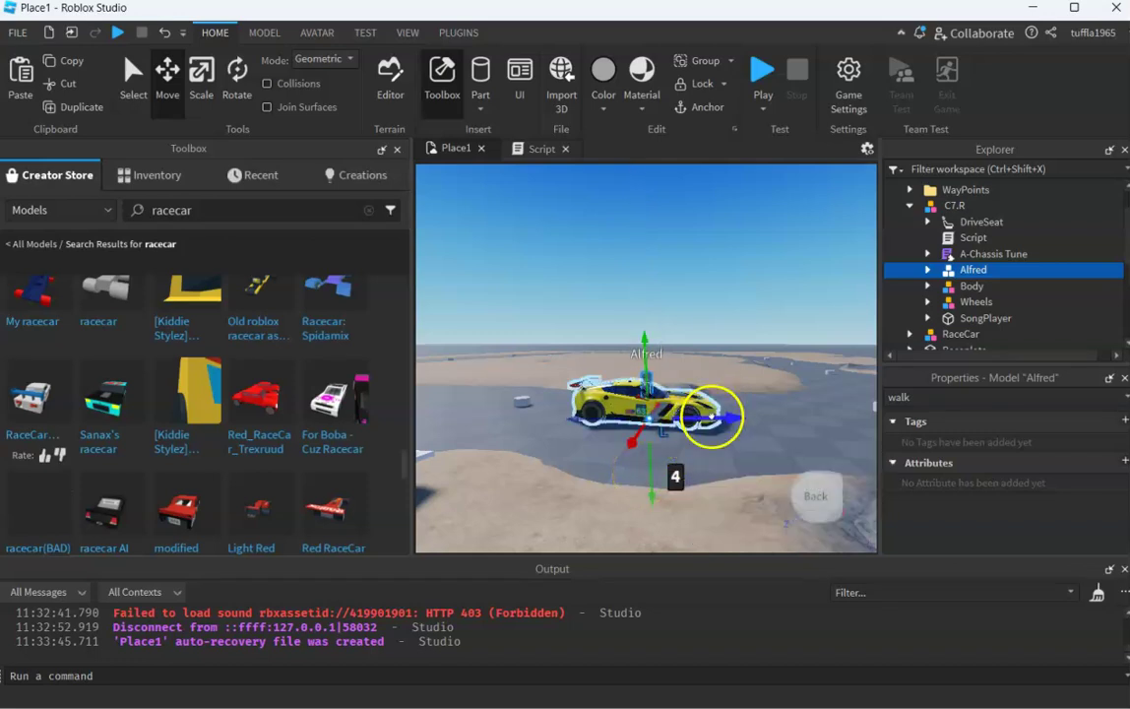
pyautogui.moveTo(717, 417); pyautogui.dragTo(721, 417)
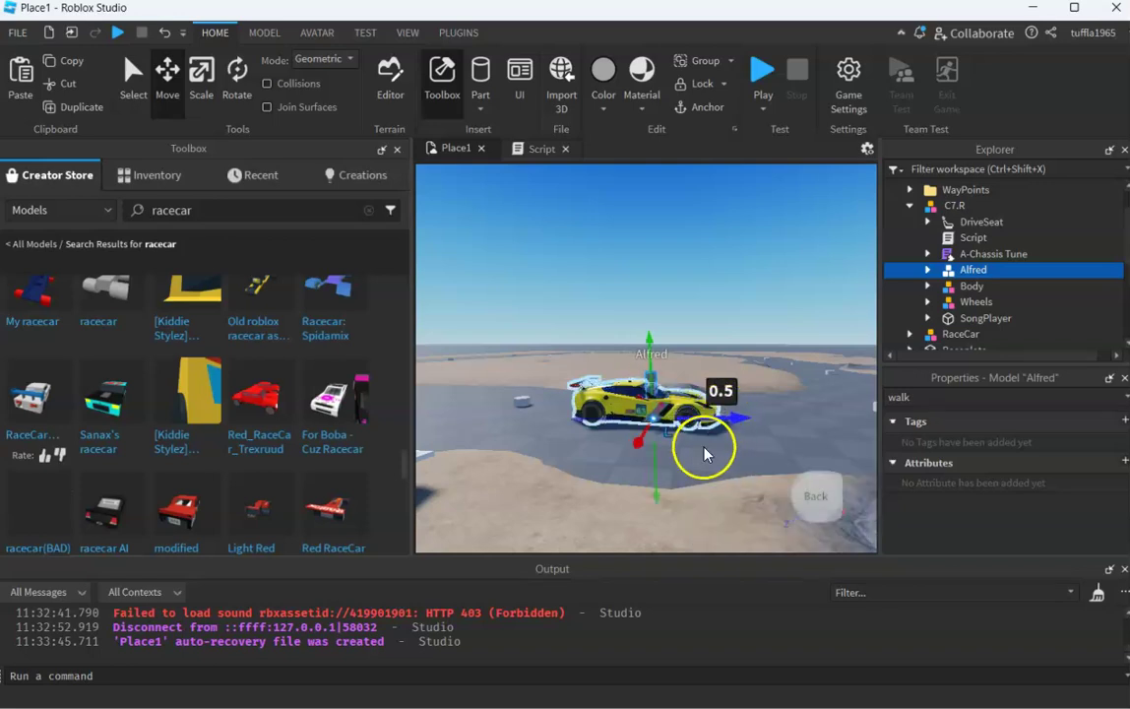
# Step: Examine from the front and side how Alfred sits inside the C7.R car
pyautogui.click(695, 470)
pyautogui.moveTo(706, 476); pyautogui.dragTo(706, 475, button='right')
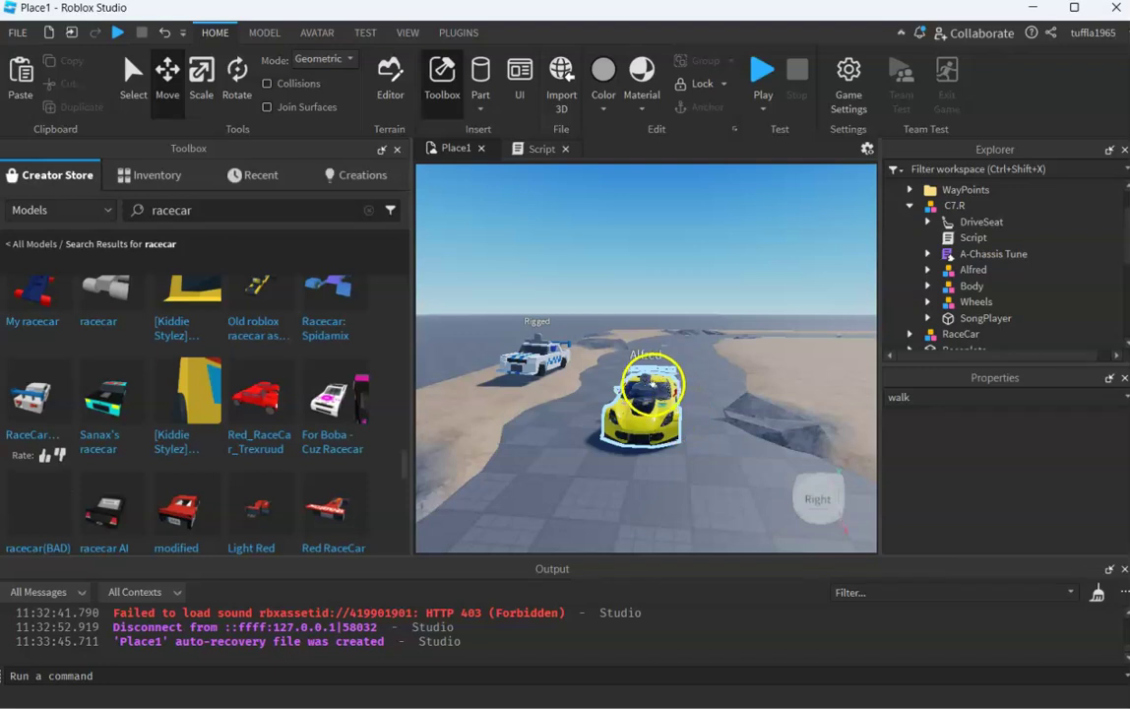
pyautogui.click(647, 387)
pyautogui.moveTo(752, 472); pyautogui.dragTo(769, 478, button='right')
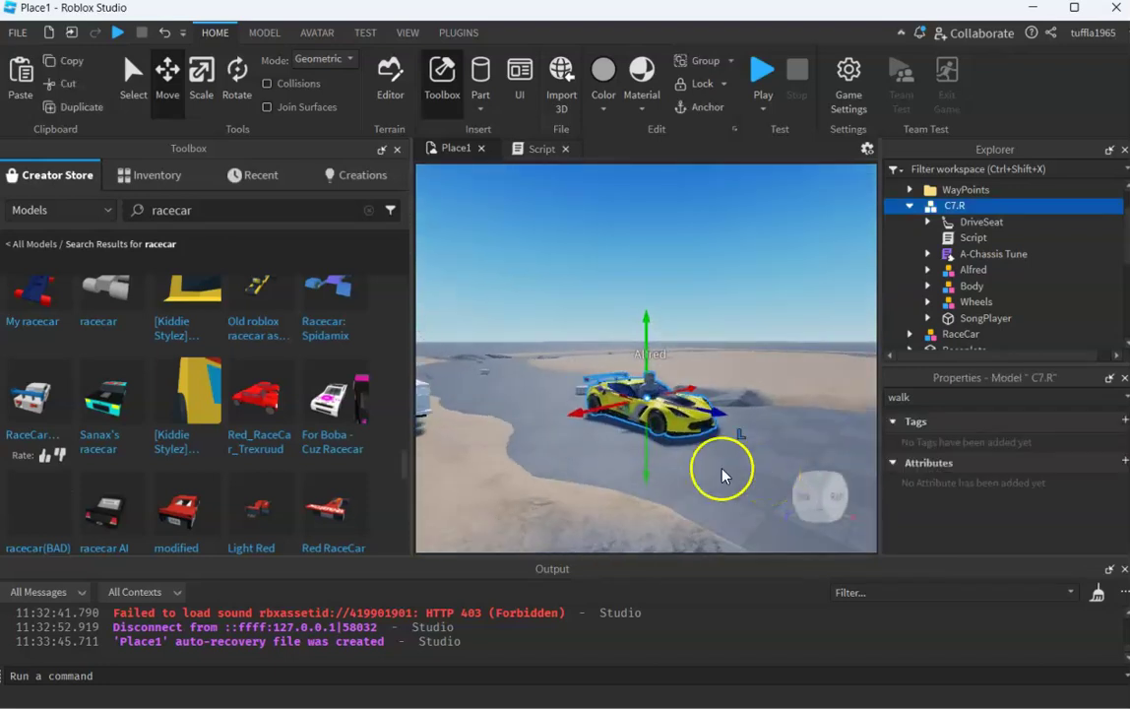
pyautogui.click(723, 477)
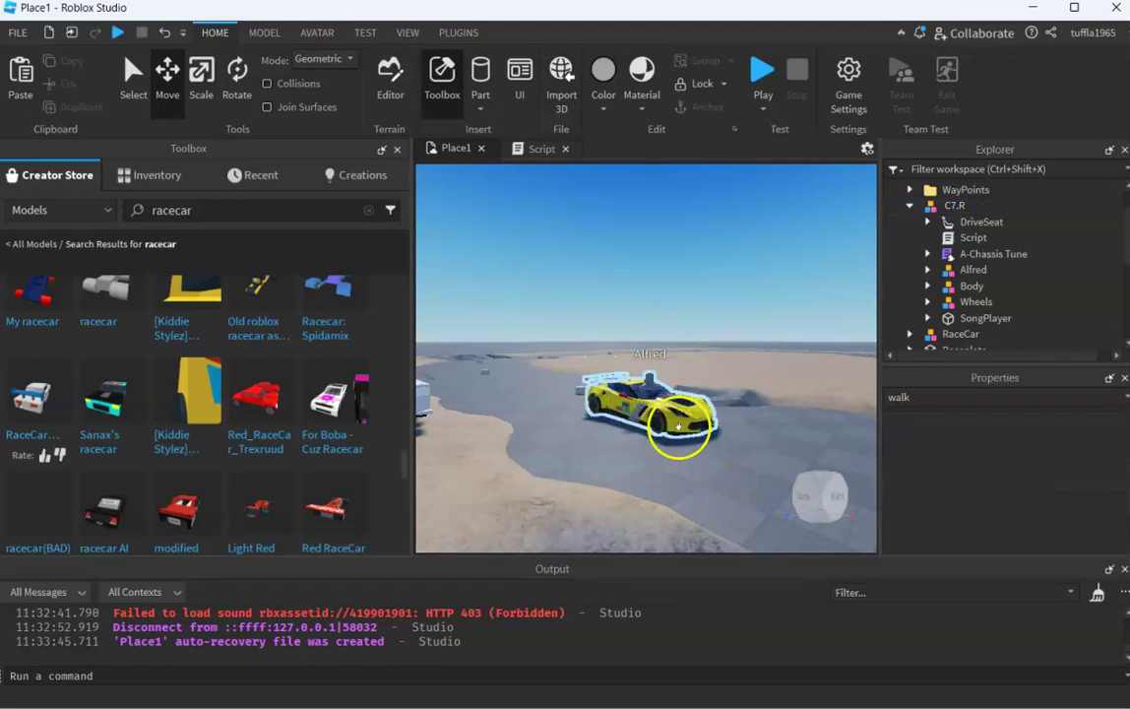
pyautogui.click(650, 379)
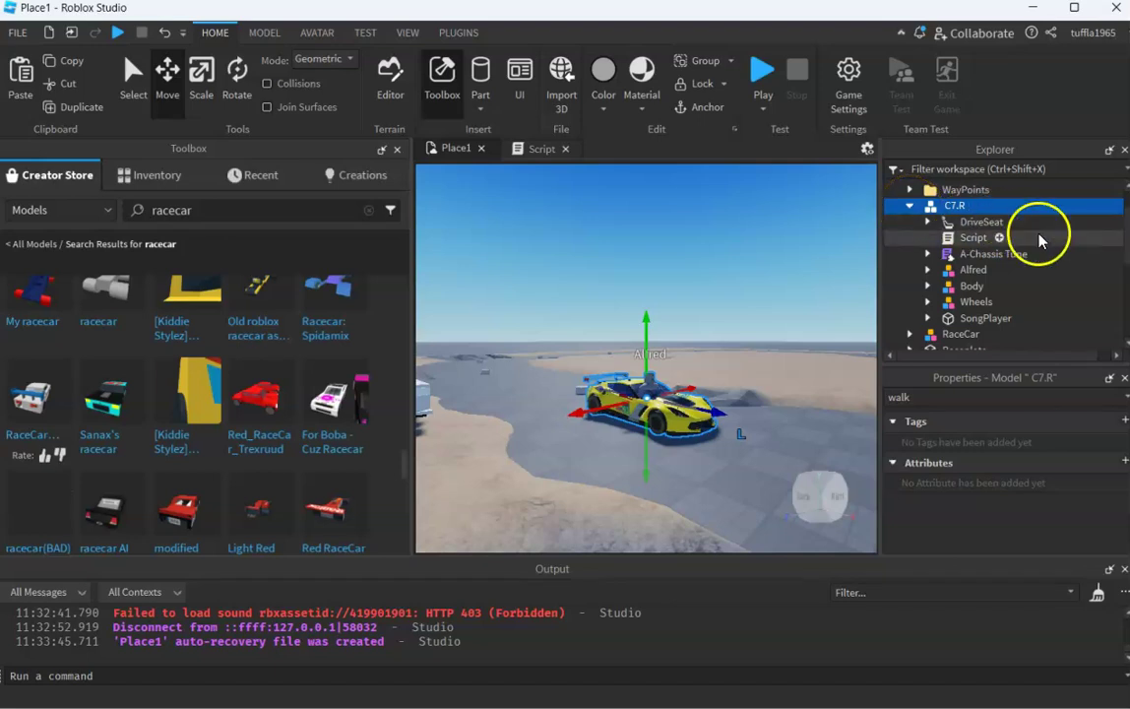
# Step: Expand the Alfred model within C7.R, along with its HumanoidRootPart
pyautogui.click(972, 268)
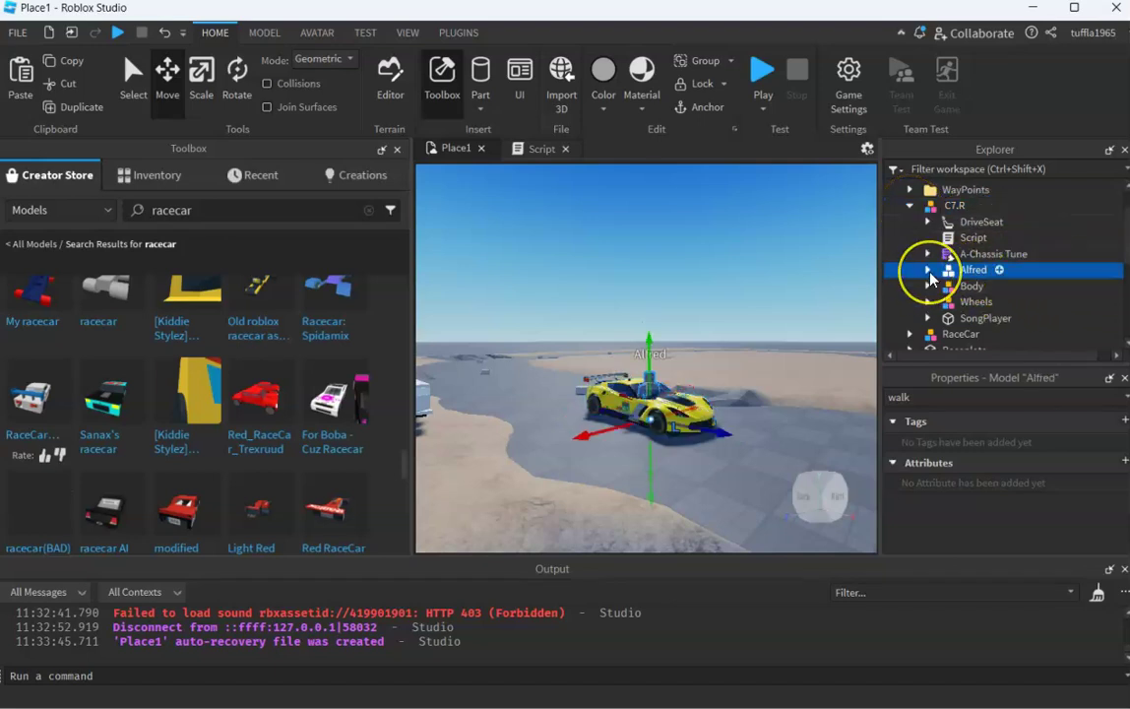
pyautogui.click(927, 269)
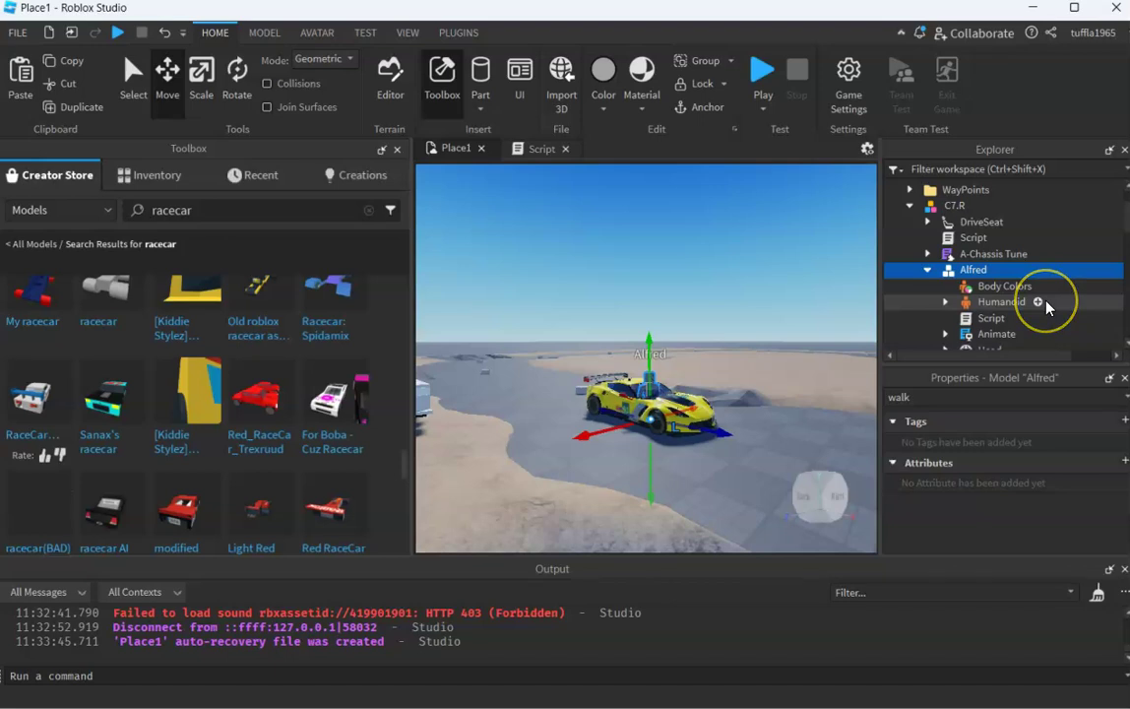
pyautogui.scroll(-5, 1045, 307)
pyautogui.scroll(-2, 1043, 307)
pyautogui.scroll(1, 1023, 313)
pyautogui.click(1020, 320)
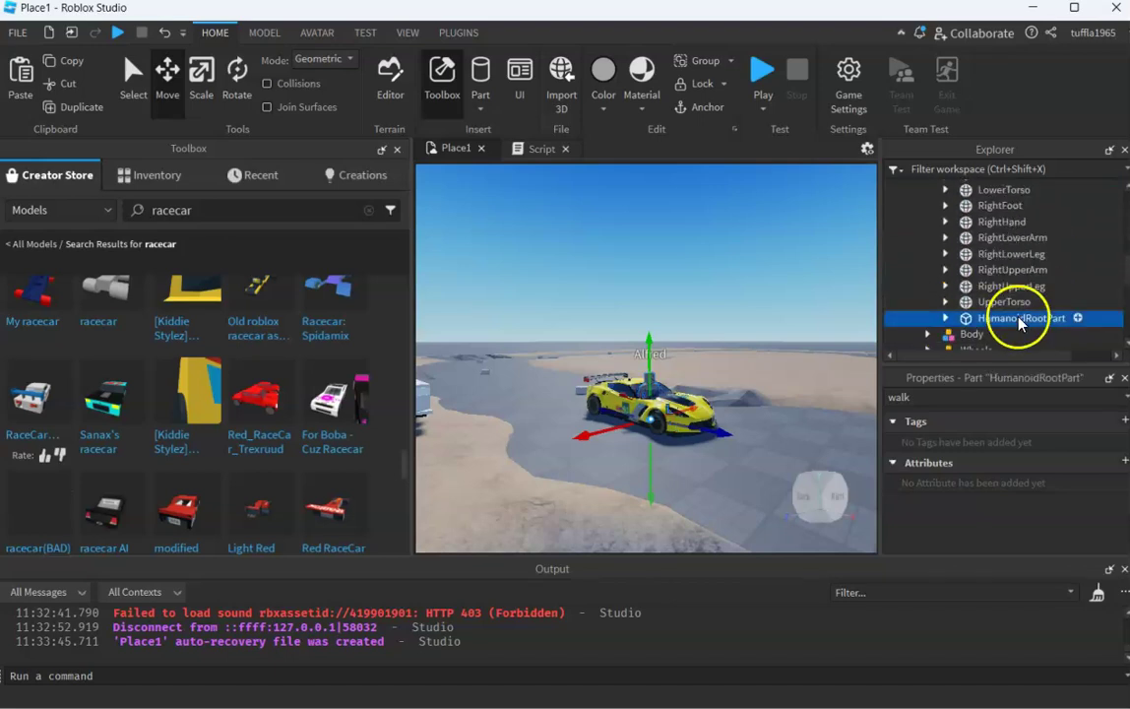
pyautogui.click(946, 319)
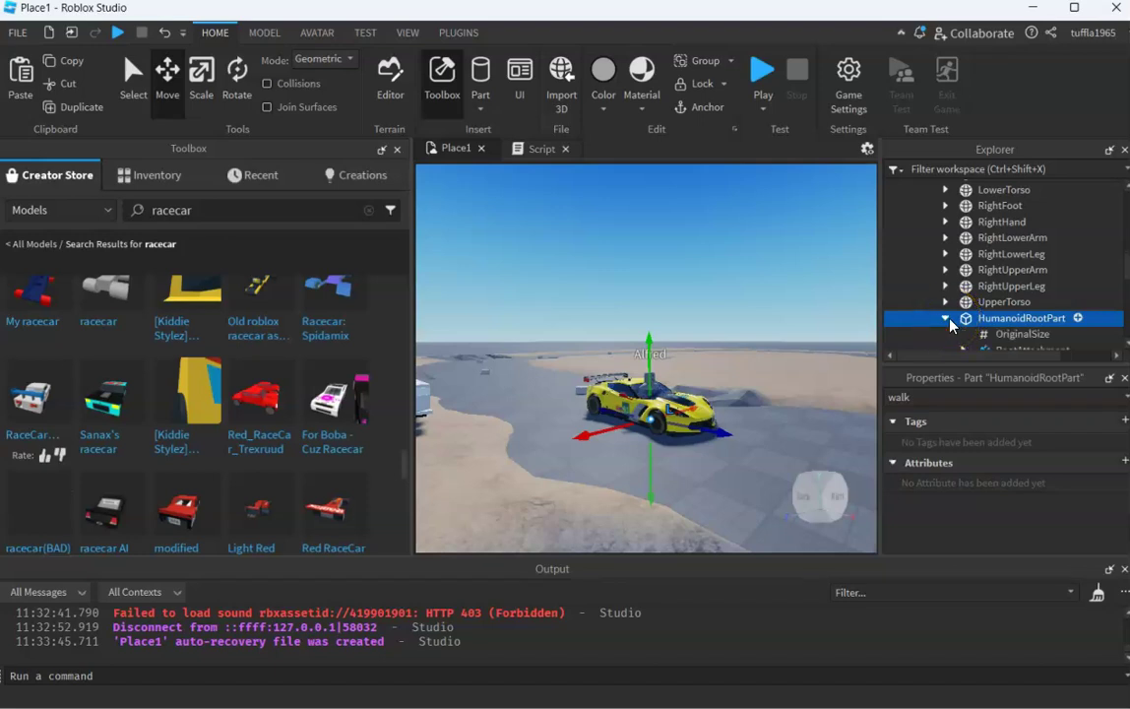
pyautogui.click(1078, 319)
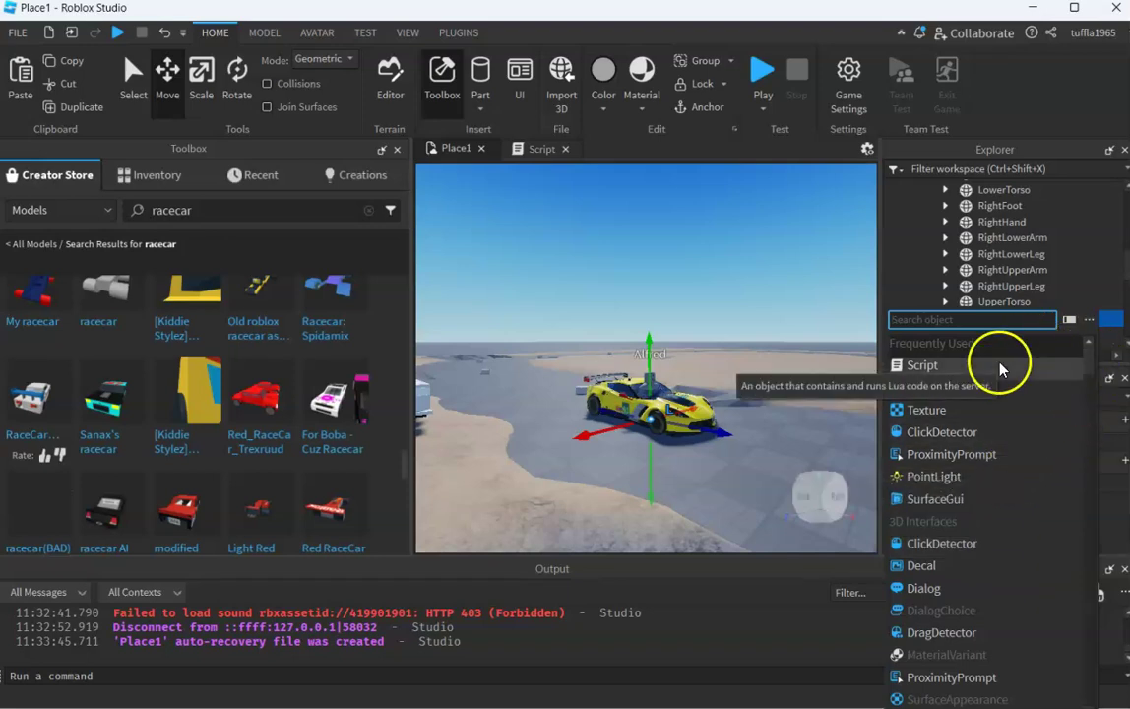
pyautogui.scroll(-10, 1006, 504)
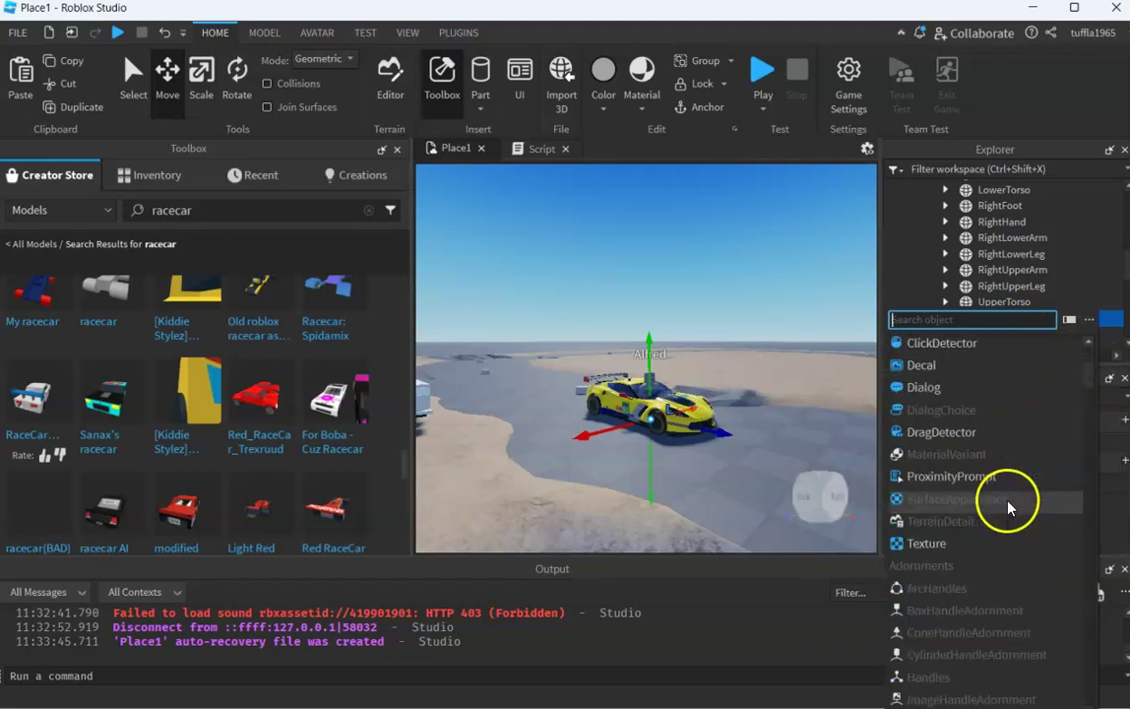
pyautogui.click(1086, 269)
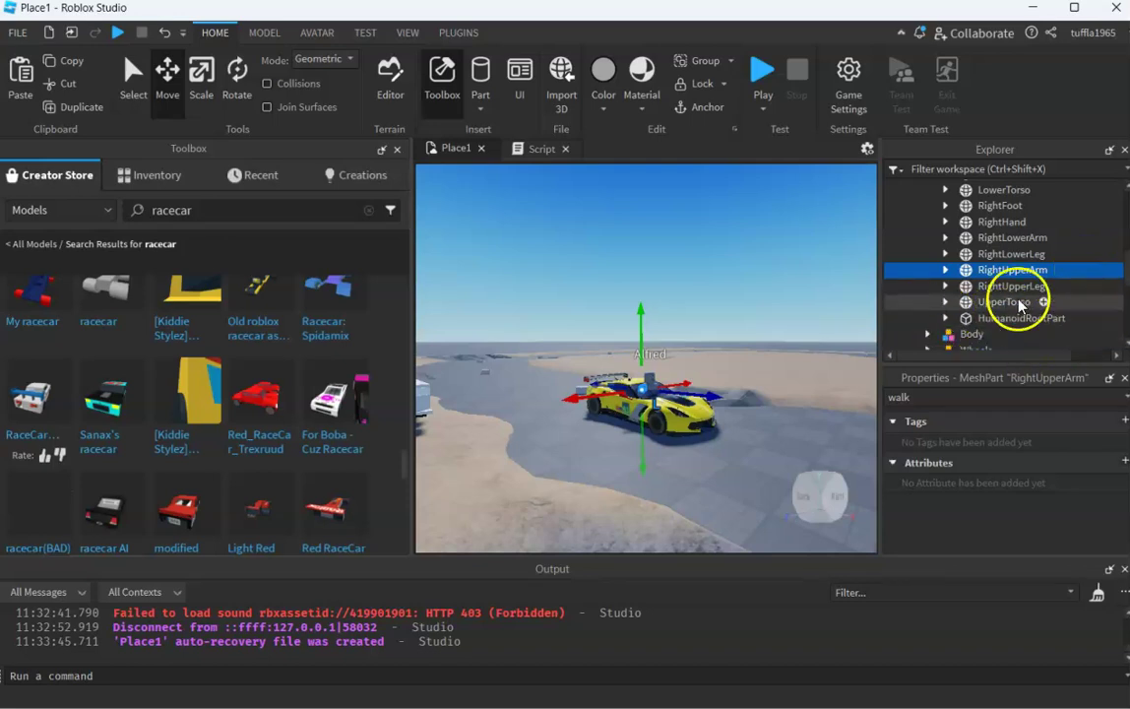
# Step: Insert a WeldConstraint into the HumanoidRootPart of the Alfred model inside C7.R
pyautogui.scroll(5, 1018, 305)
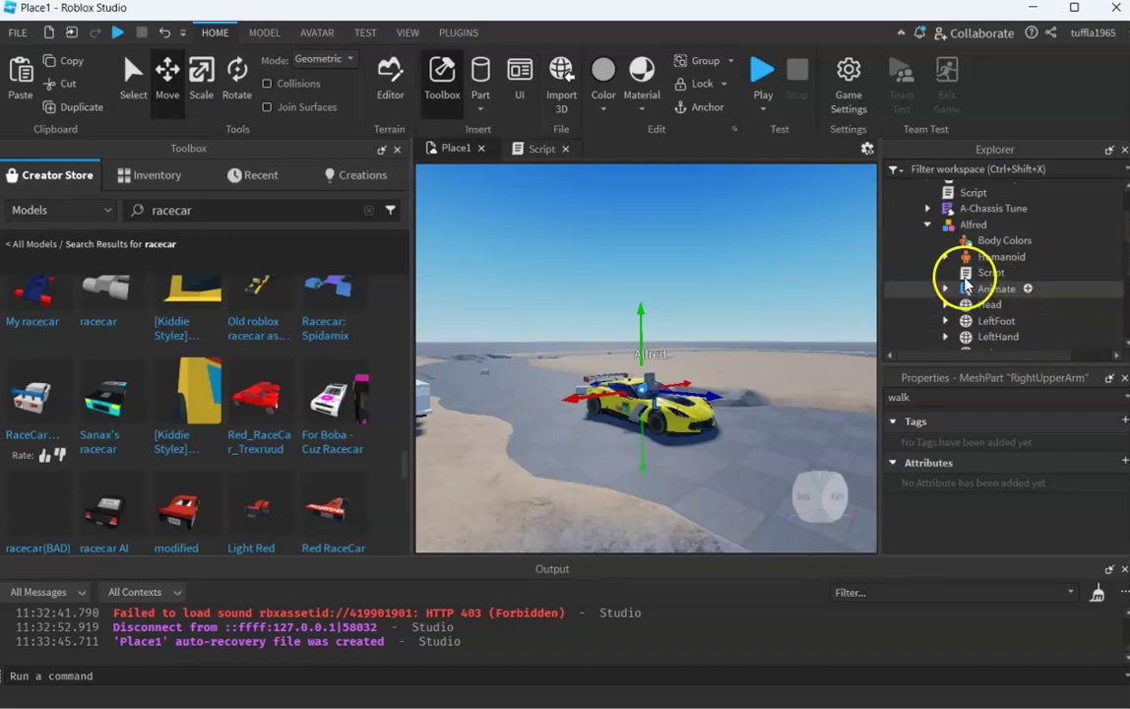
pyautogui.click(1037, 256)
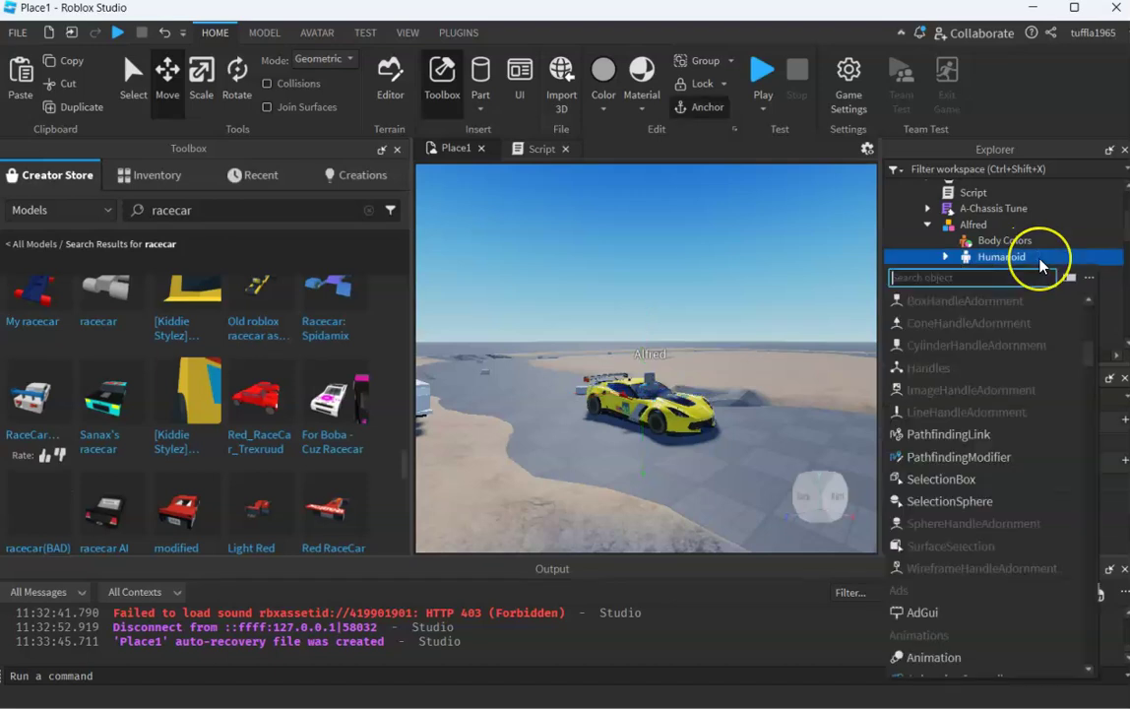
pyautogui.click(1045, 240)
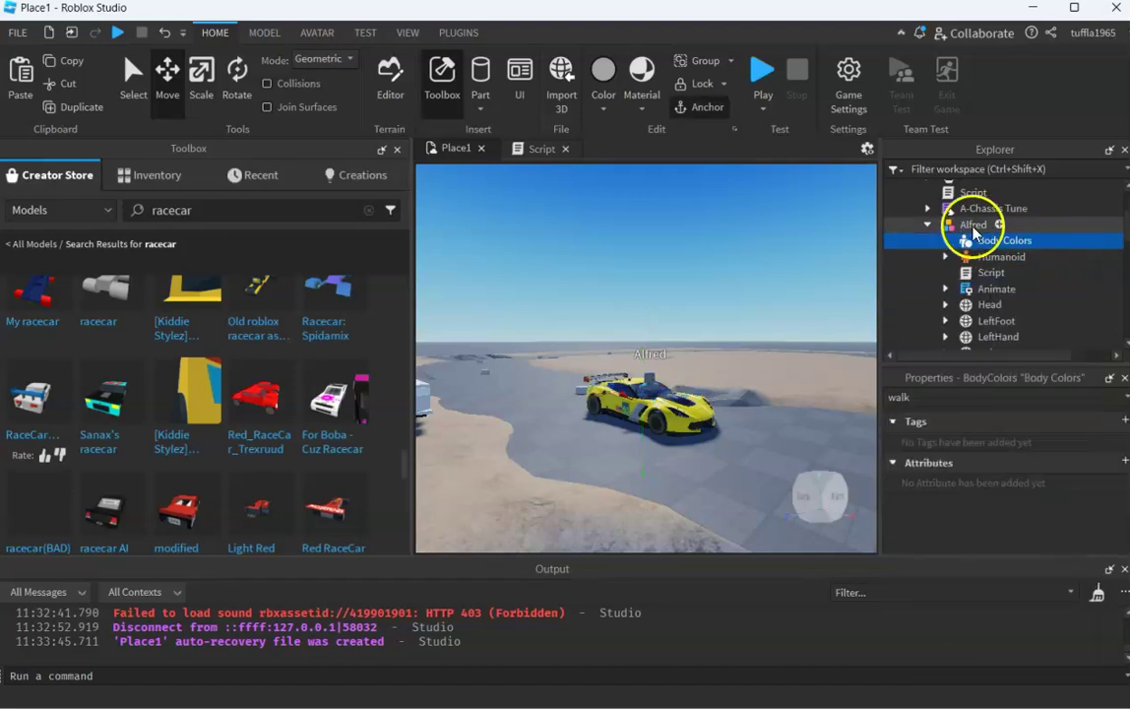
pyautogui.click(996, 224)
pyautogui.click(998, 226)
pyautogui.click(1082, 232)
pyautogui.scroll(-5, 1085, 270)
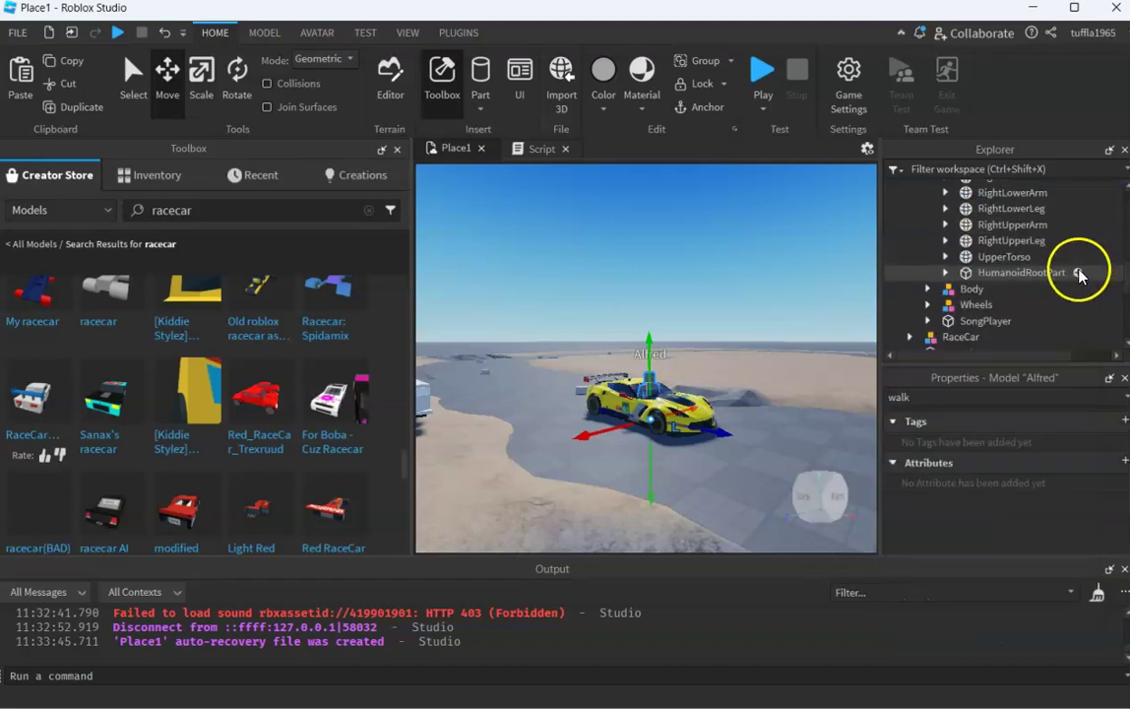
pyautogui.click(1079, 274)
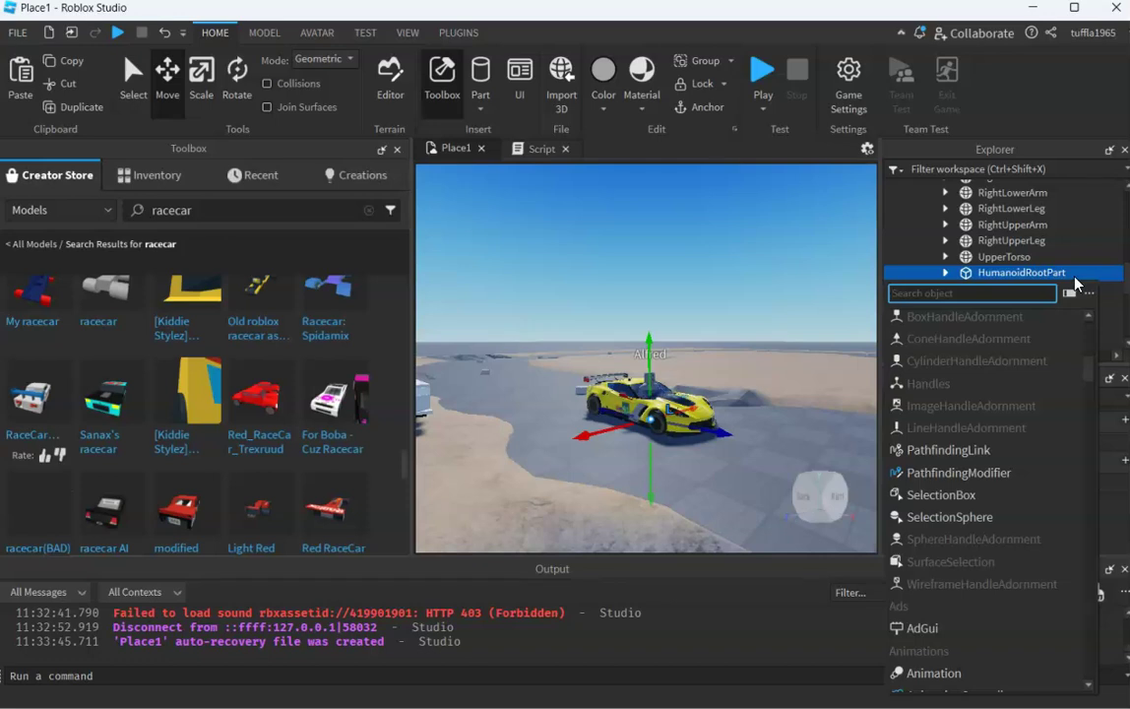
pyautogui.write('w')
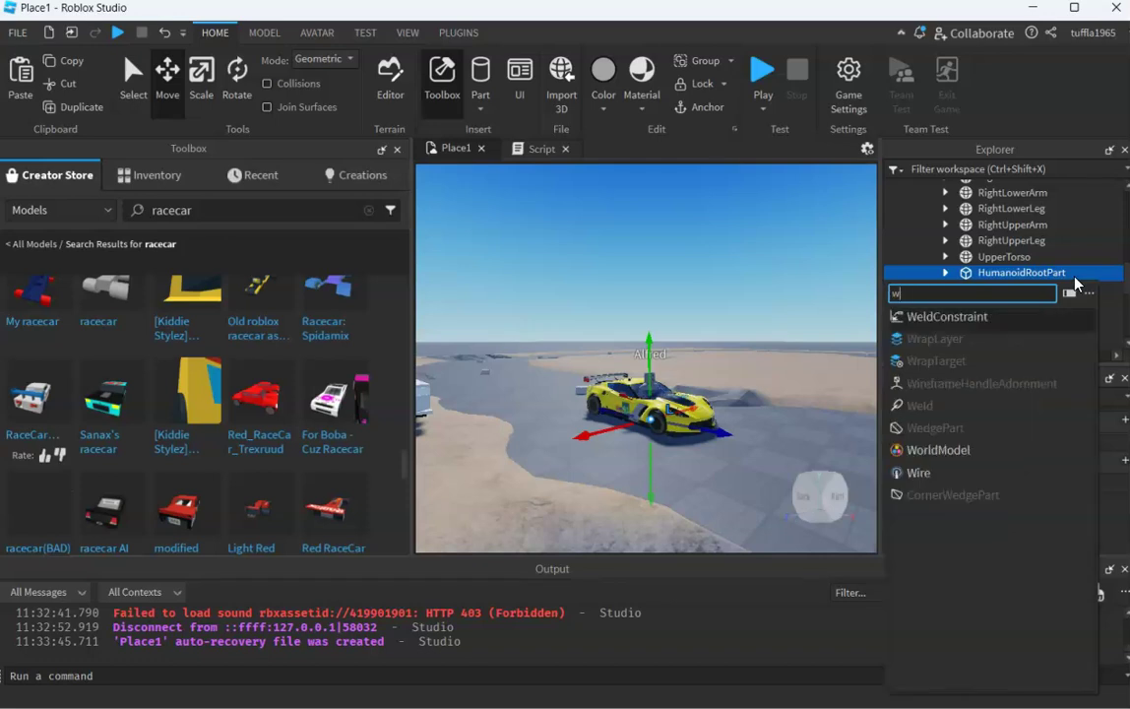
pyautogui.click(948, 319)
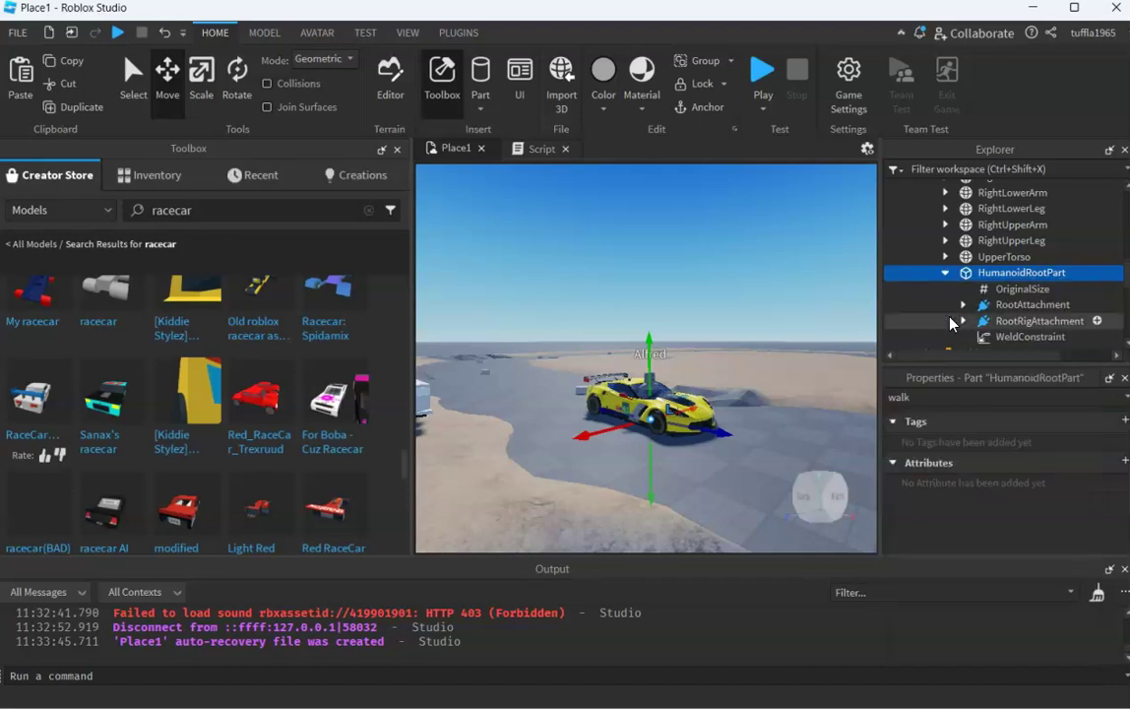
# Step: Clear the property filter and set the new WeldConstraint's Part0 to Alfred's HumanoidRootPart
pyautogui.click(1026, 340)
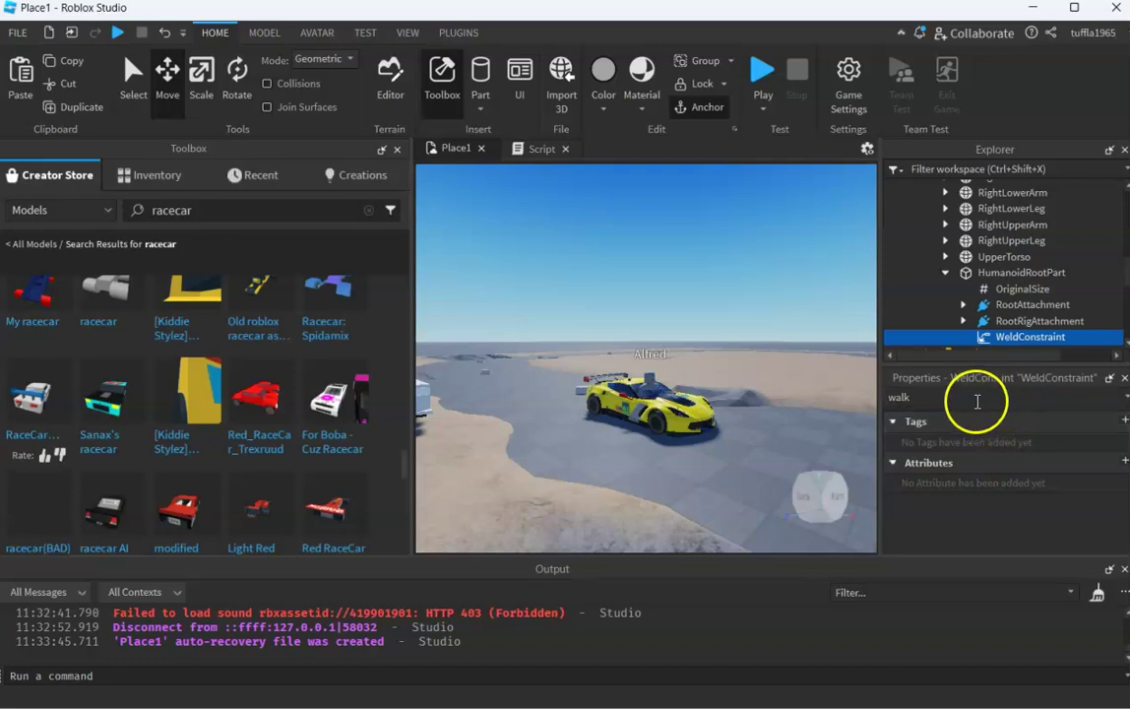
pyautogui.click(889, 397)
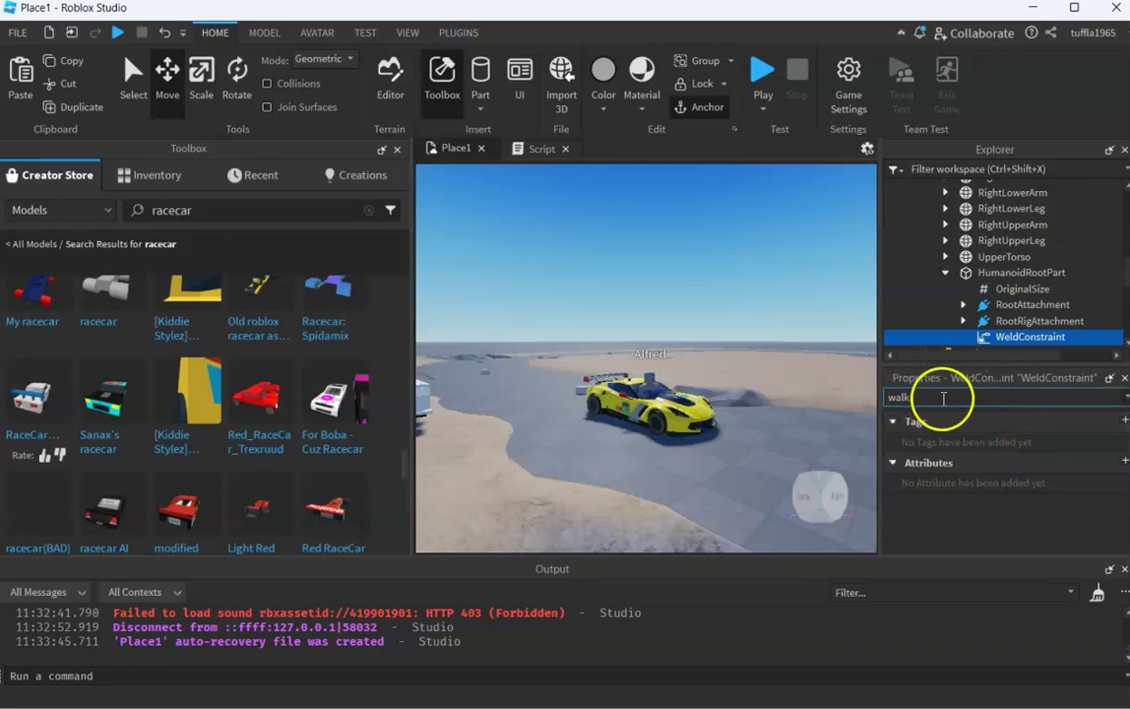
pyautogui.press('BackSpace')
pyautogui.press('BackSpace')
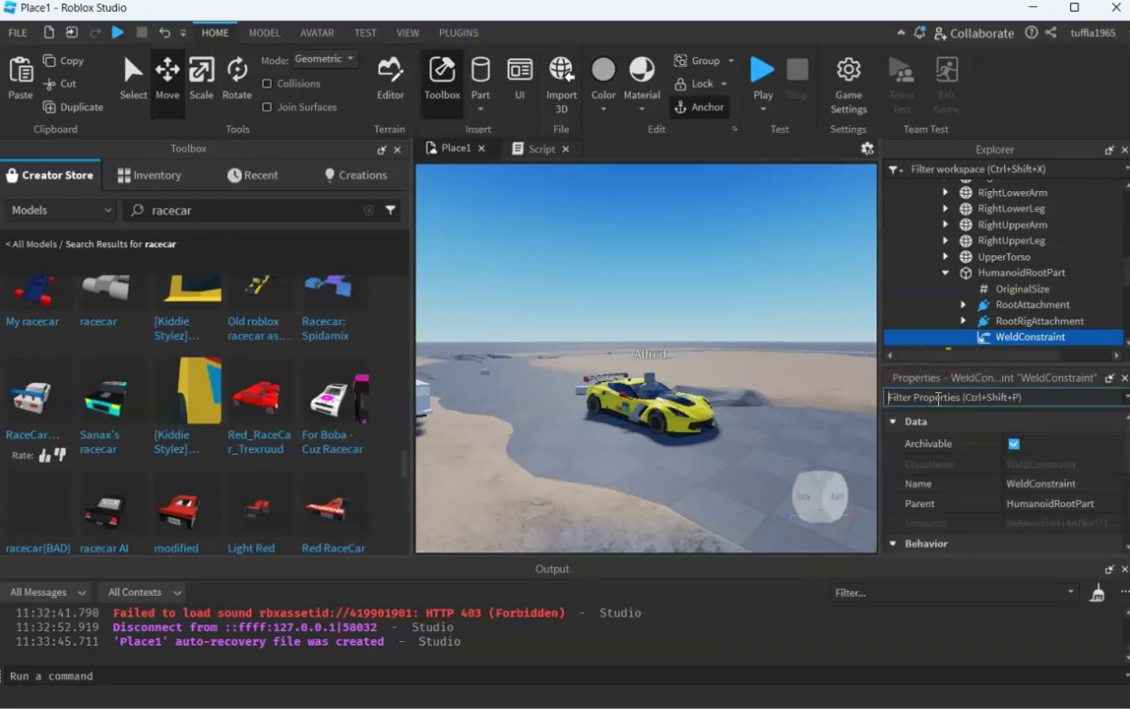
pyautogui.scroll(-4, 1049, 441)
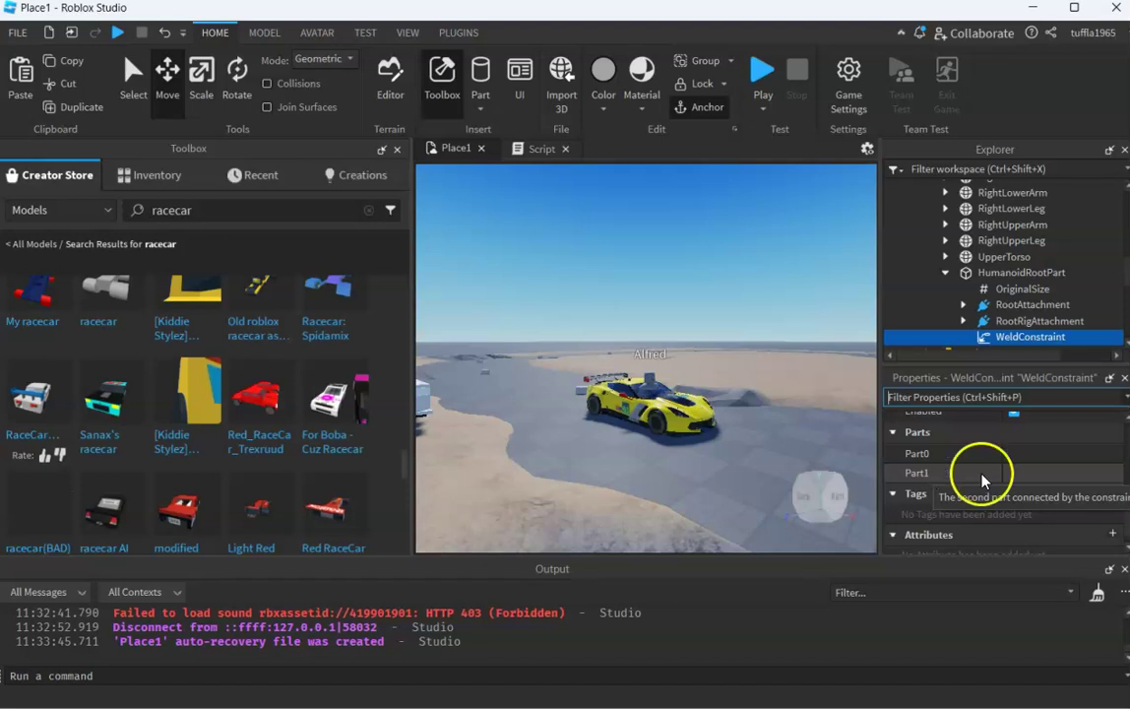
pyautogui.scroll(2, 1012, 471)
pyautogui.scroll(-2, 1014, 472)
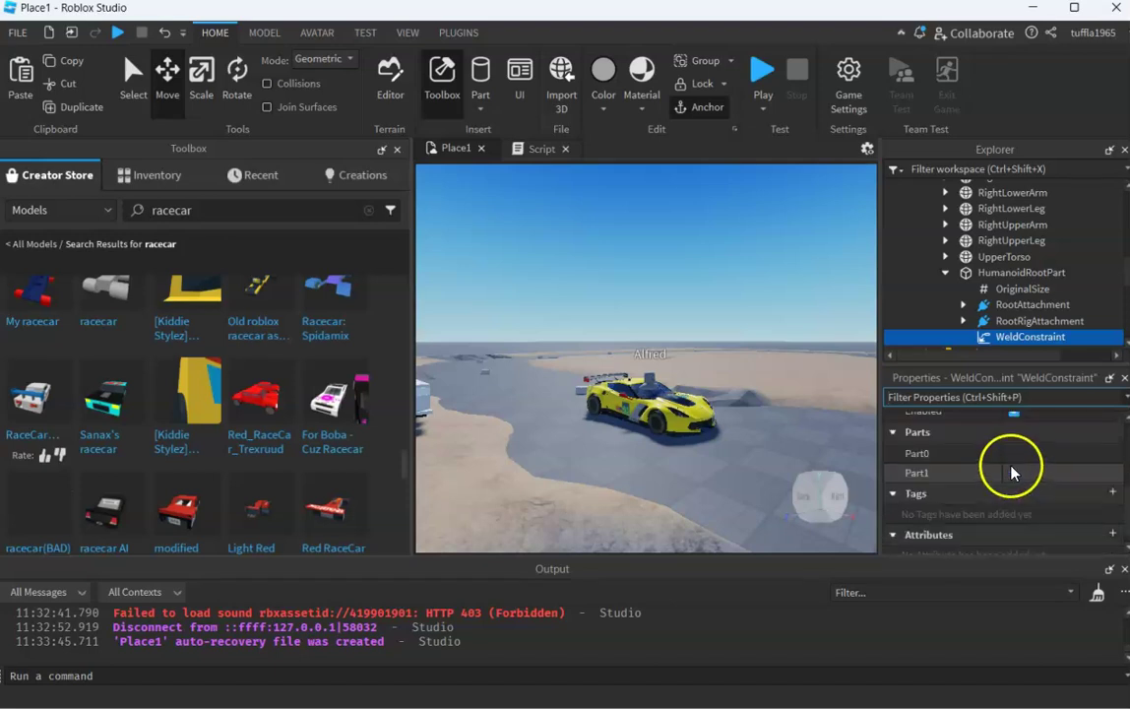
pyautogui.click(1023, 454)
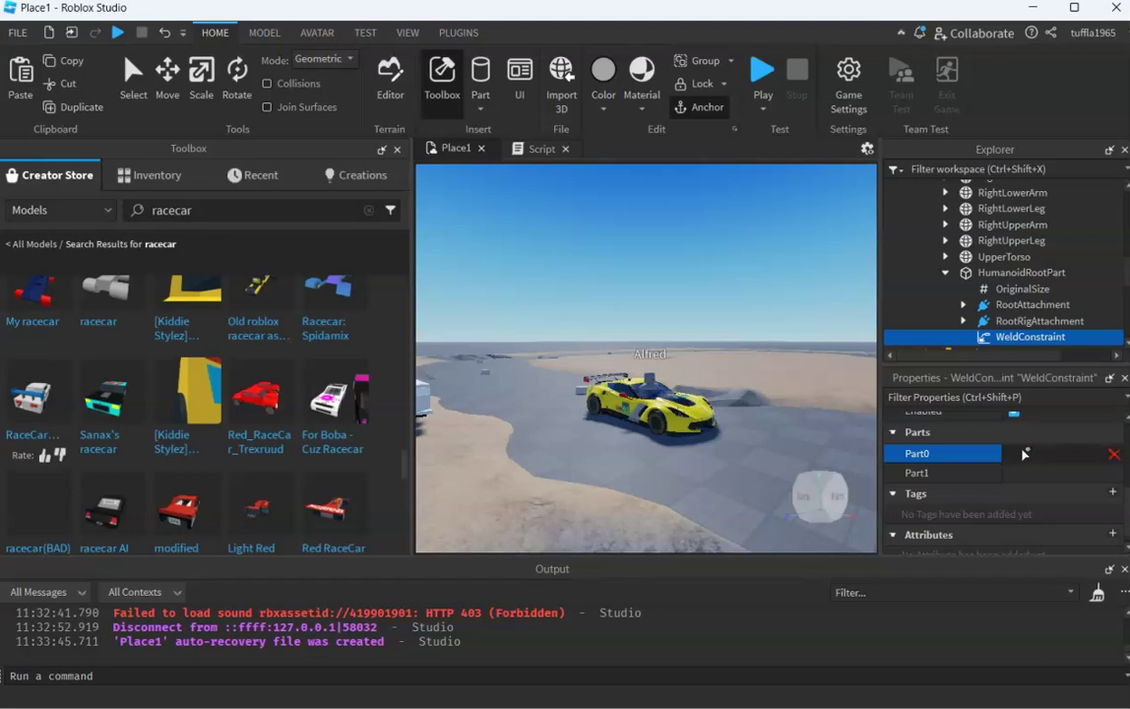
pyautogui.click(1024, 271)
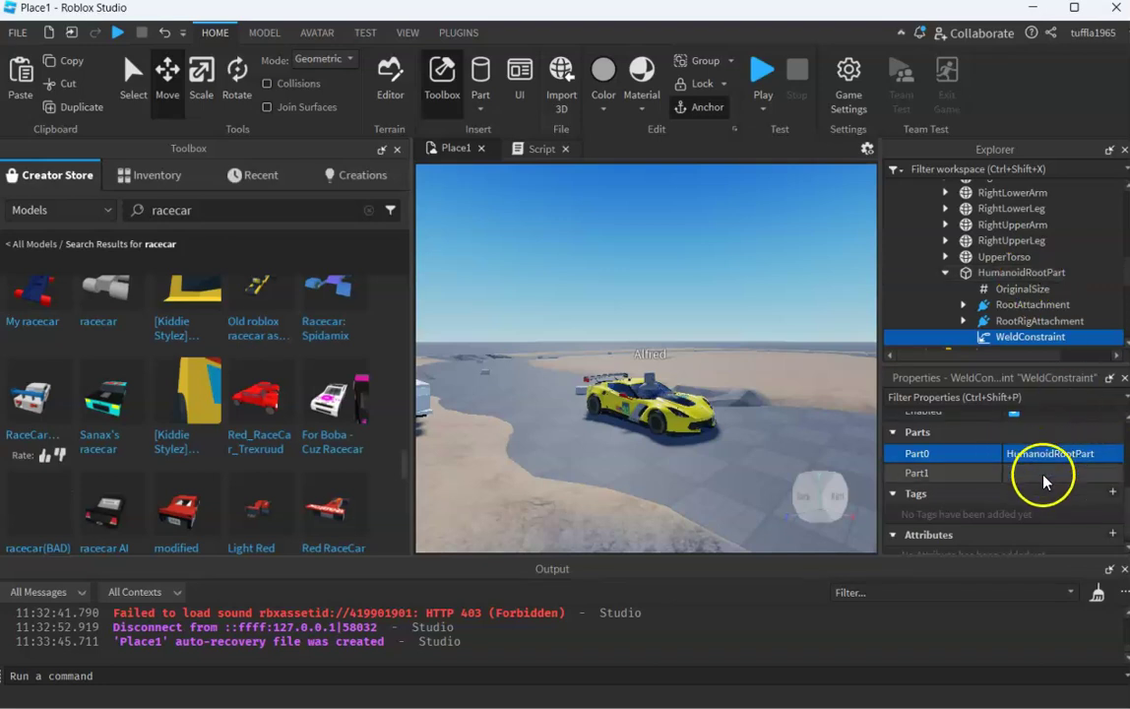
# Step: Collapse Alfred's HumanoidRootPart and set the WeldConstraint's Part1 to the DriveSeat of C7.R
pyautogui.click(947, 274)
pyautogui.scroll(4, 984, 293)
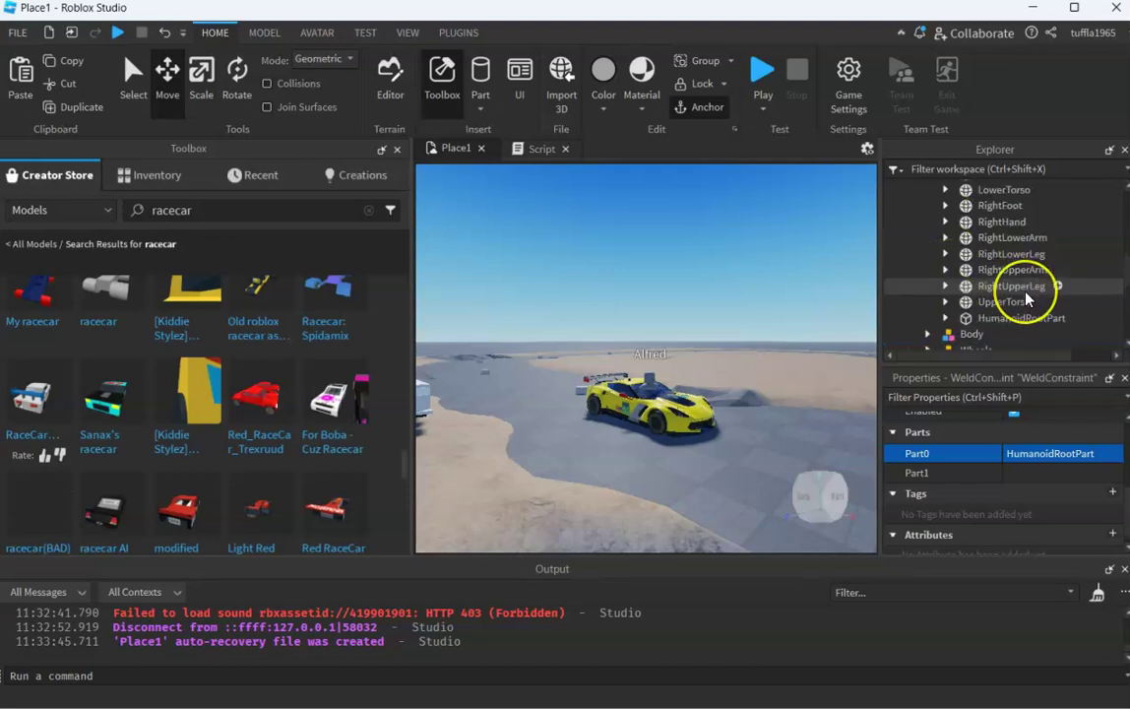
pyautogui.scroll(3, 1026, 297)
pyautogui.scroll(2, 1026, 298)
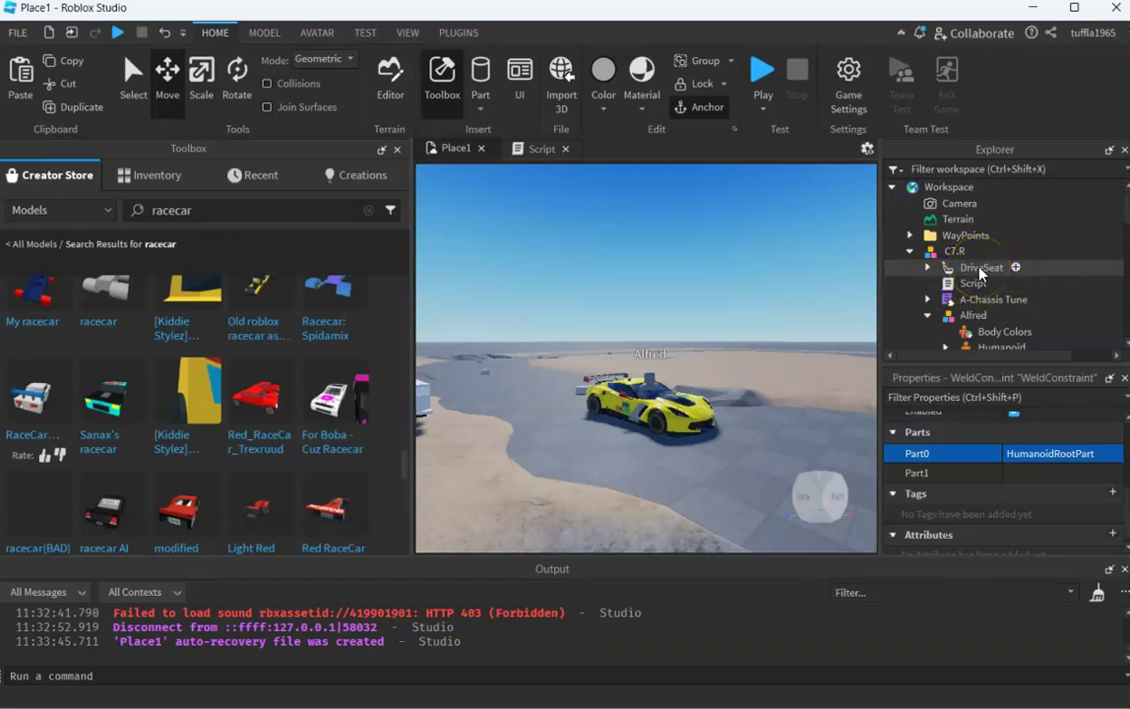
pyautogui.click(1015, 473)
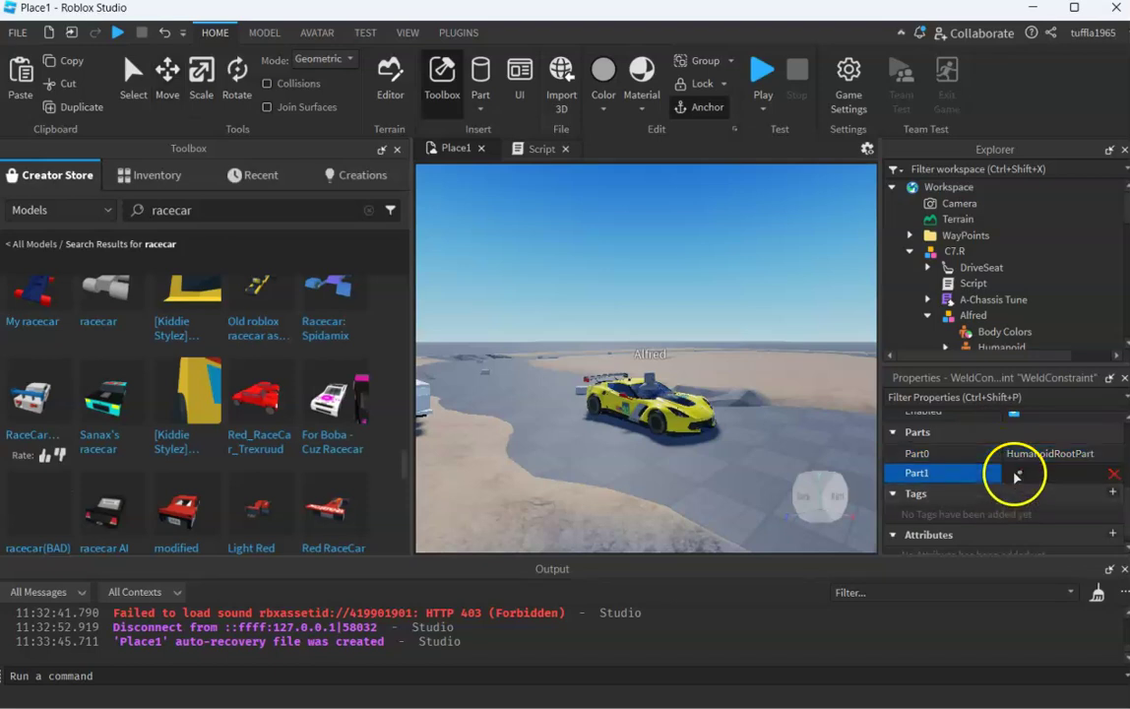
pyautogui.click(980, 268)
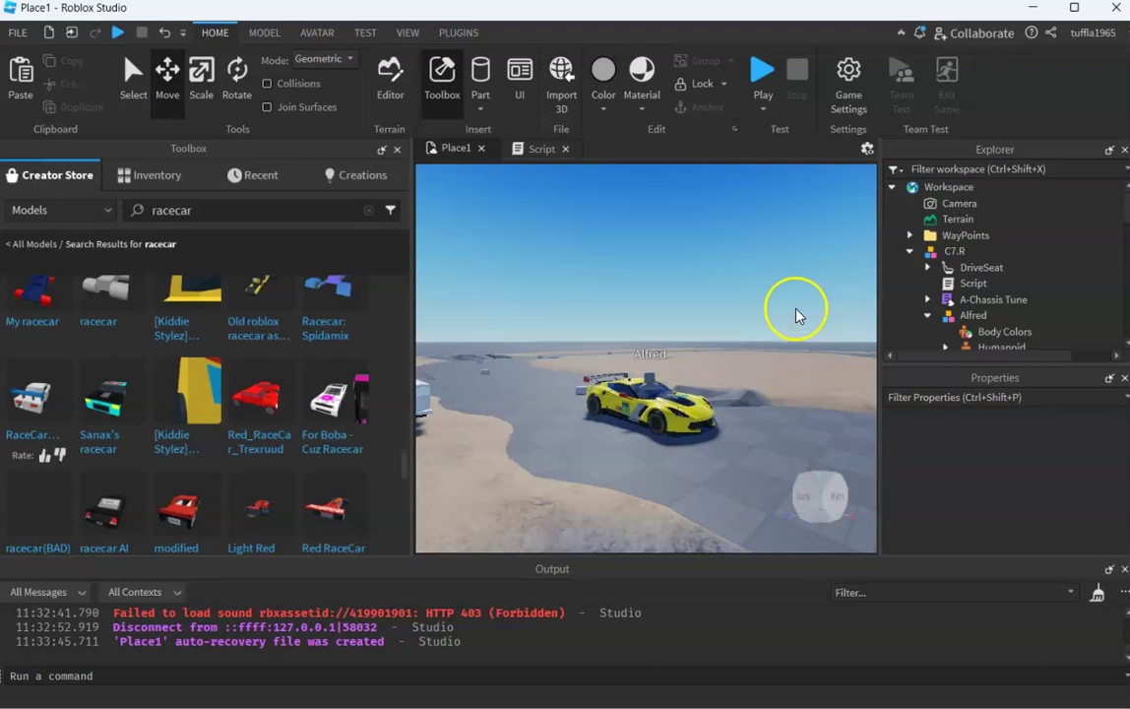
# Step: Playtest the place, watch how the C7.R car with Alfred drives around the track, and stop the test
pyautogui.click(762, 71)
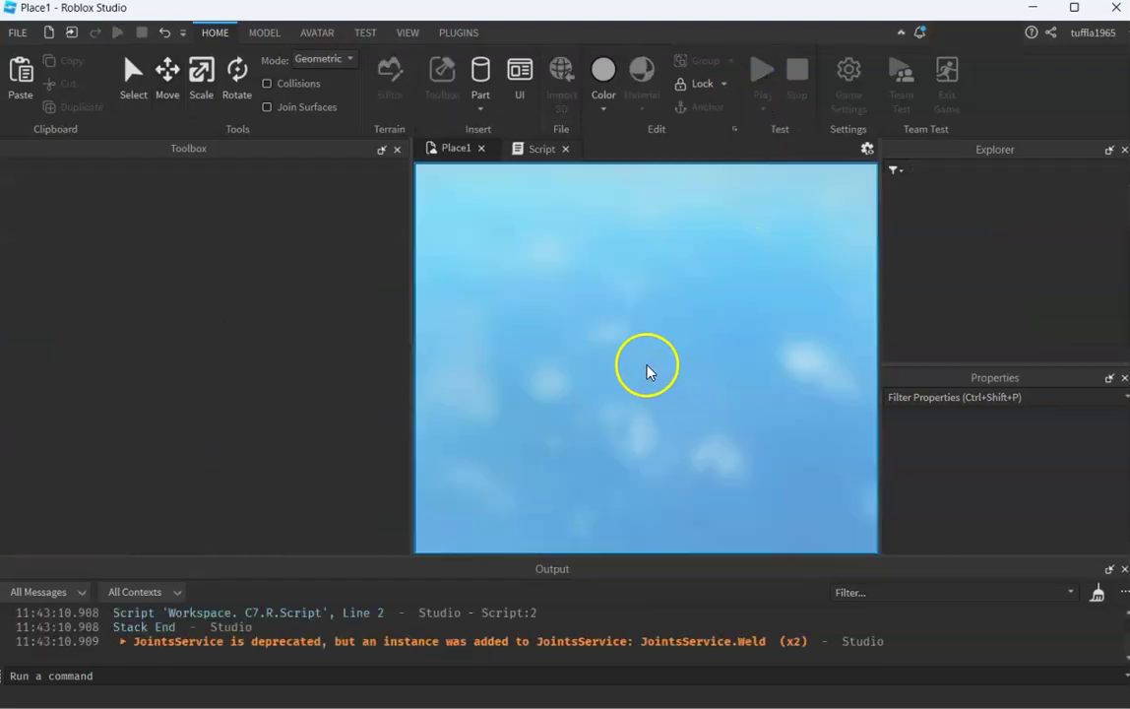
pyautogui.scroll(-1, 609, 364)
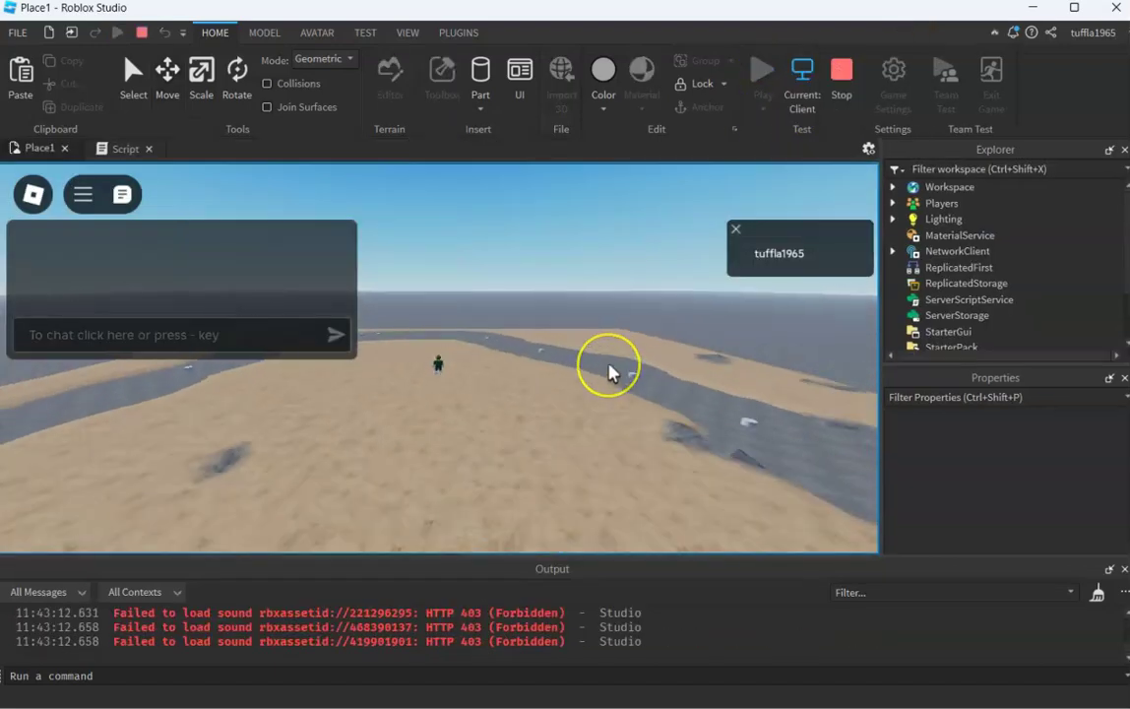
pyautogui.scroll(-2, 610, 365)
pyautogui.scroll(1, 609, 366)
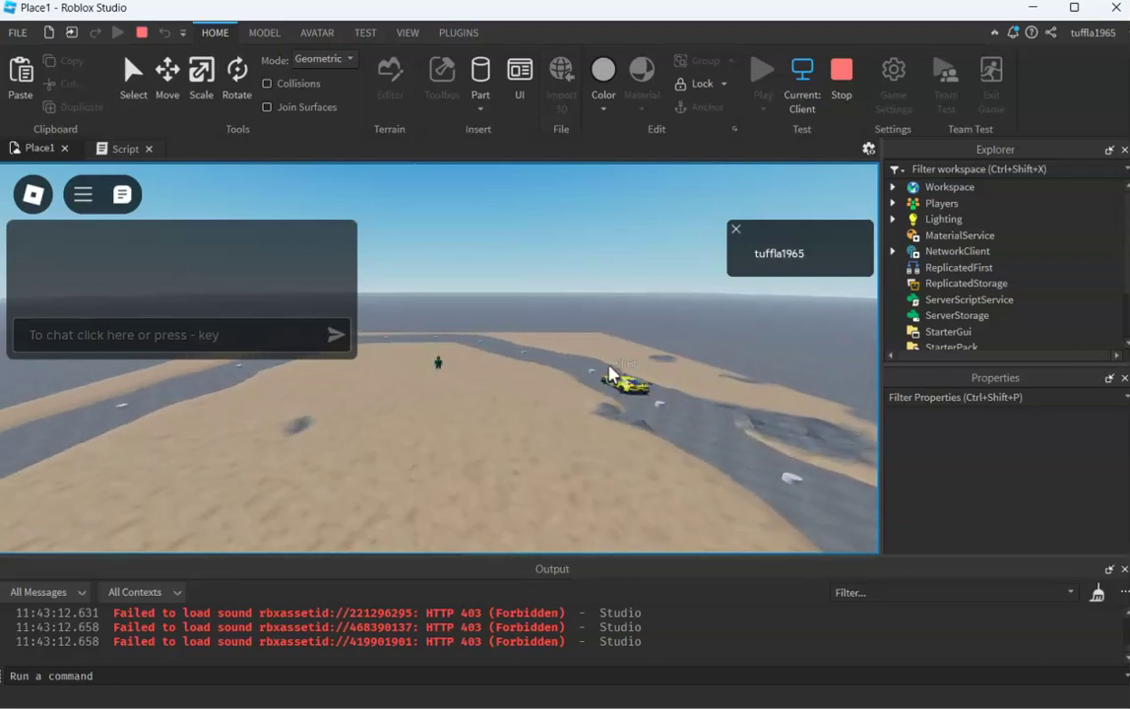
pyautogui.scroll(2, 610, 365)
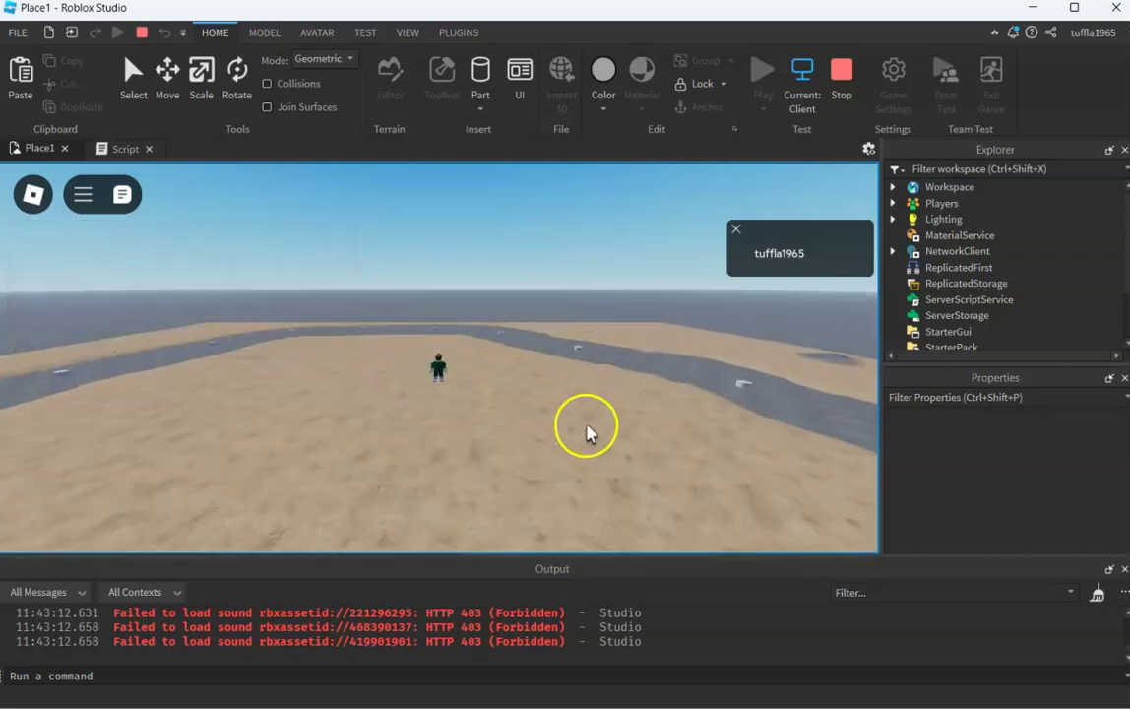
pyautogui.scroll(-3, 596, 432)
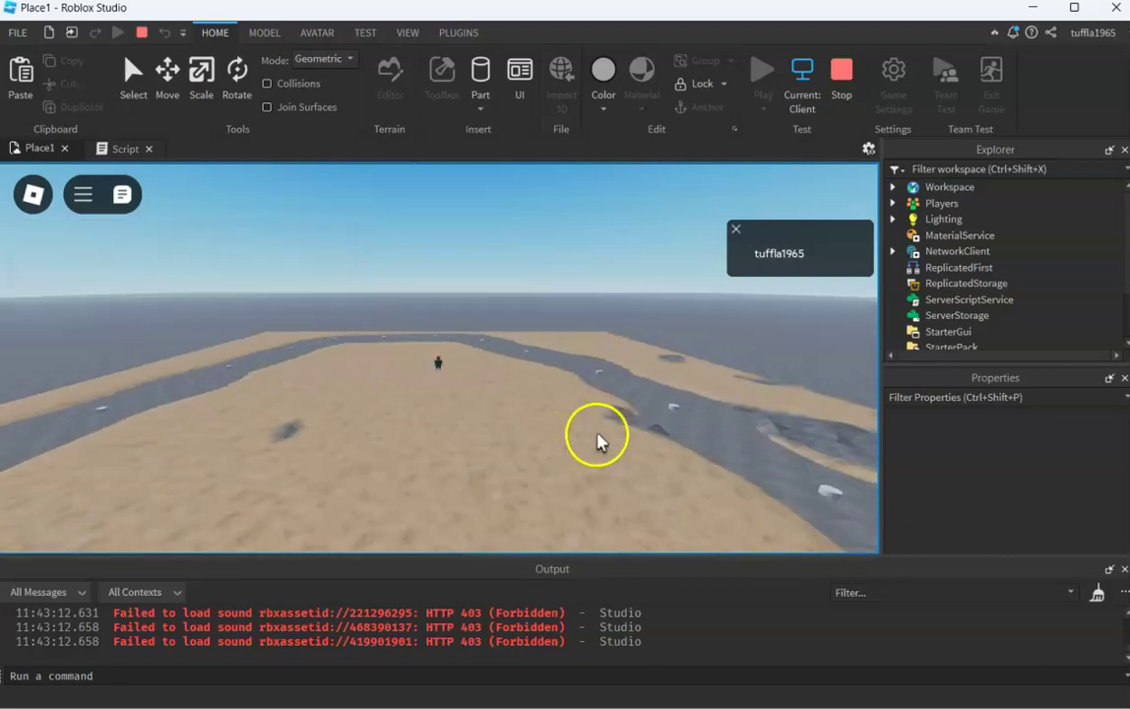
pyautogui.scroll(1, 482, 410)
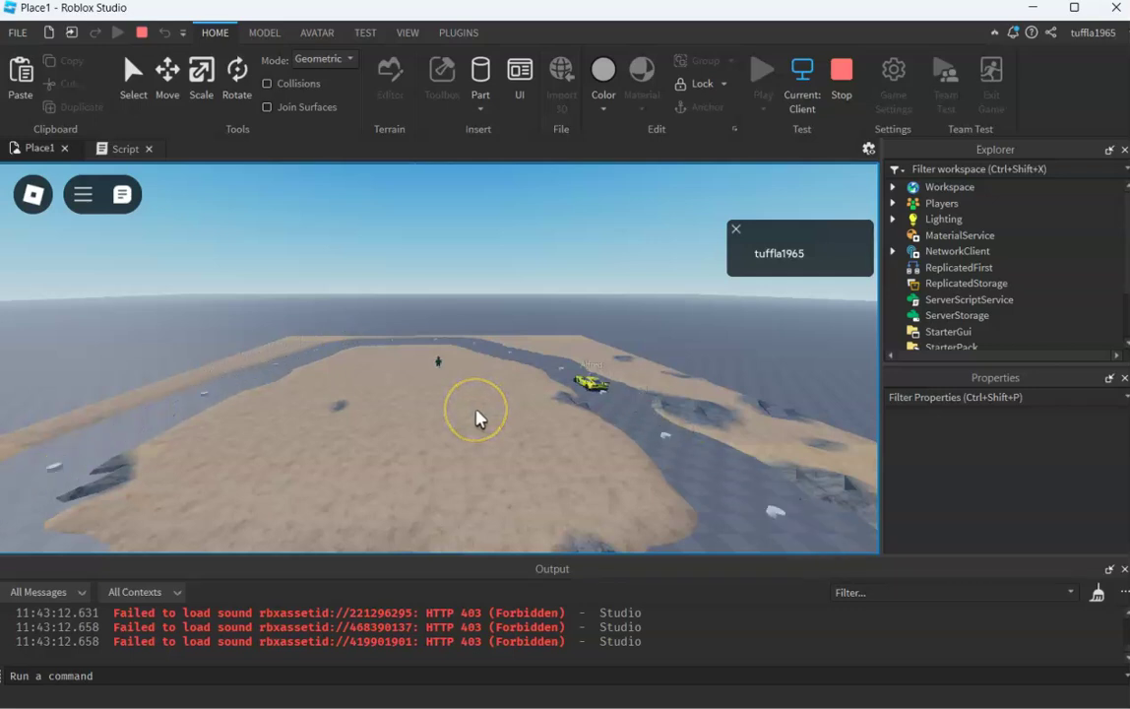
pyautogui.click(446, 418)
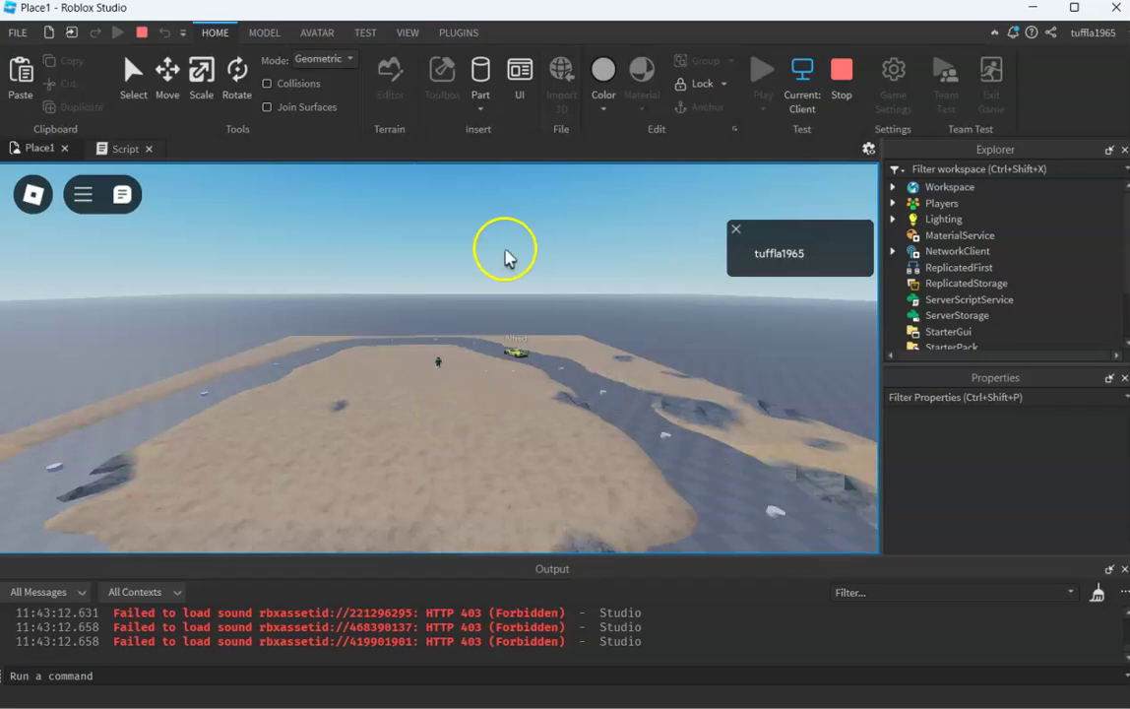
pyautogui.click(841, 74)
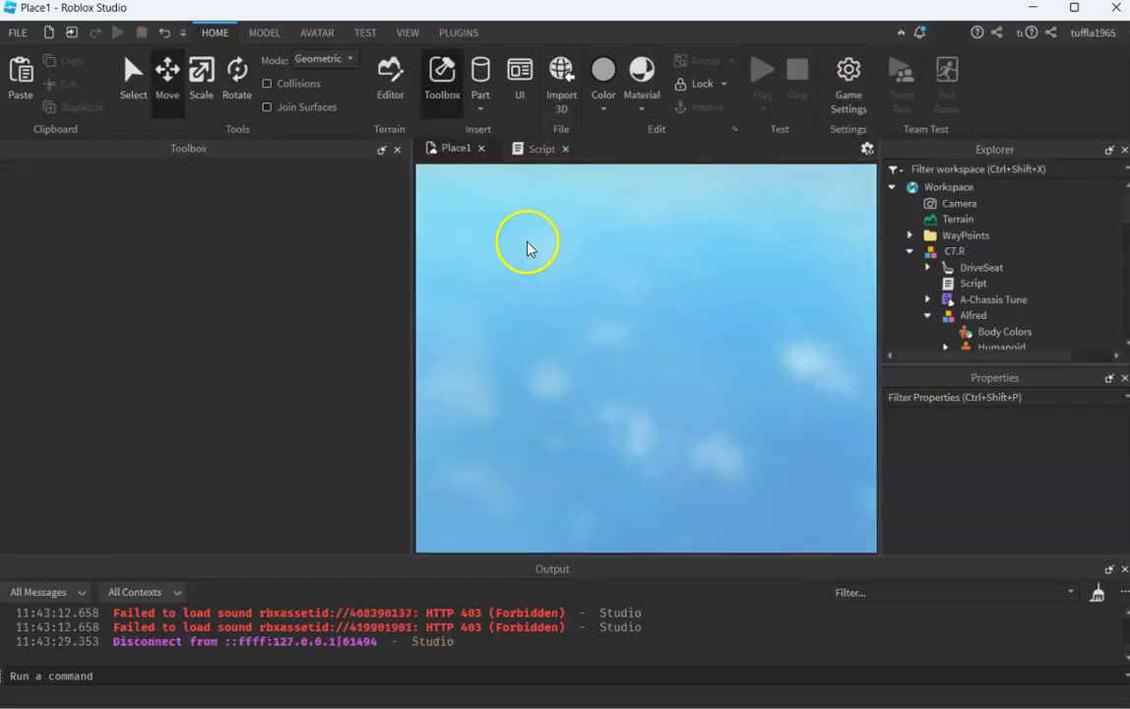
# Step: Examine the white RaceCar and the yellow C7.R together on the track, each with its NPC driver
pyautogui.click(532, 385)
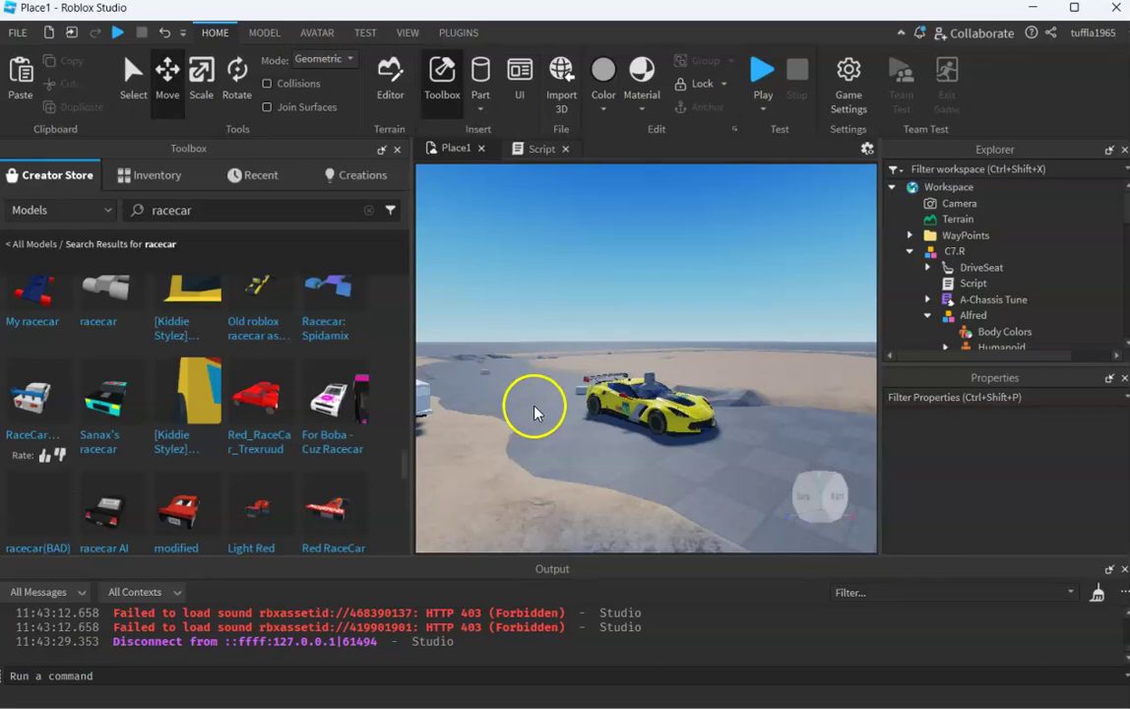
pyautogui.scroll(-5, 564, 449)
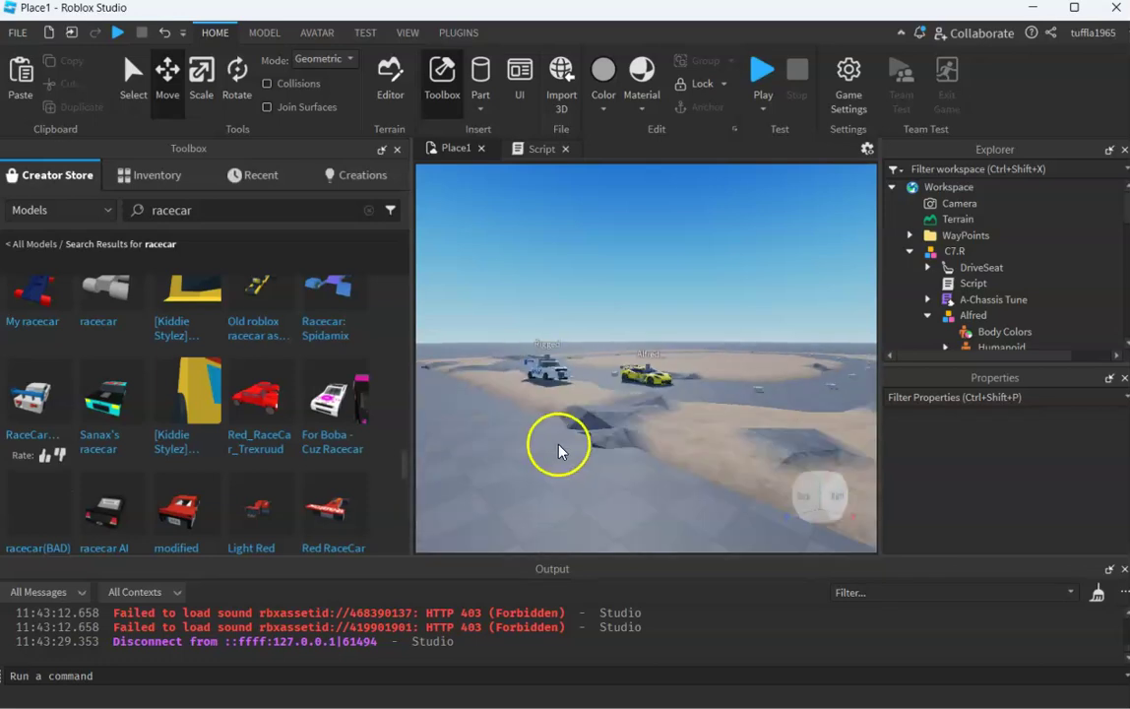
pyautogui.scroll(2, 559, 451)
pyautogui.scroll(-1, 603, 426)
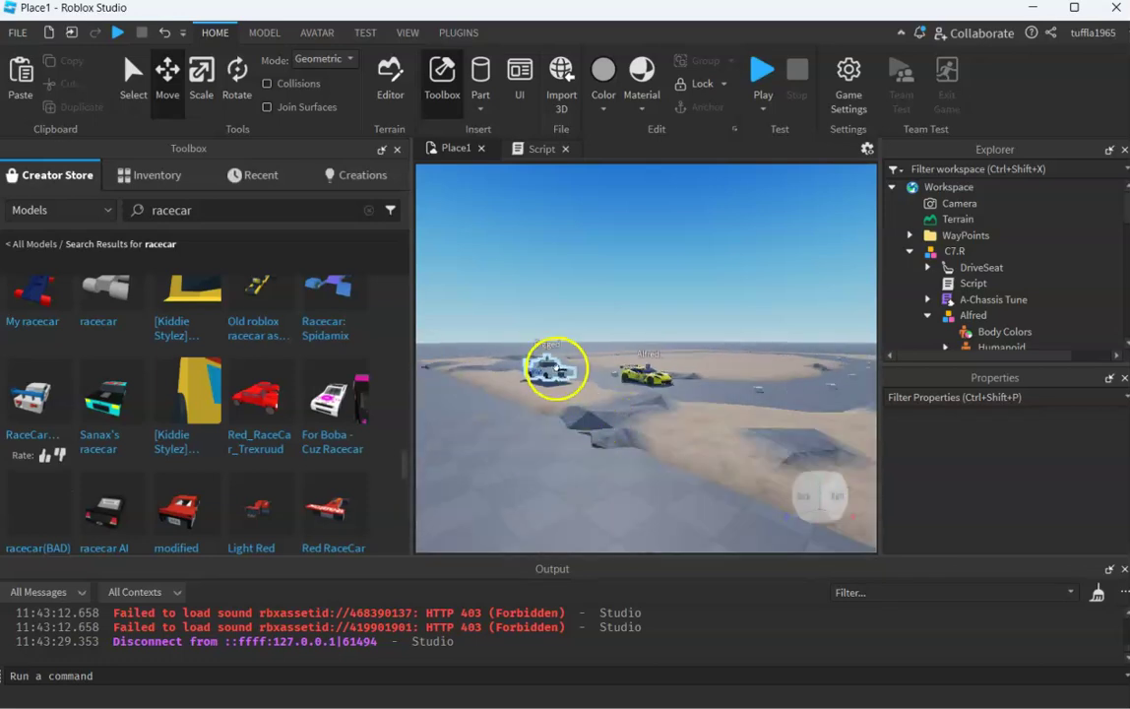
pyautogui.click(549, 369)
pyautogui.click(688, 444)
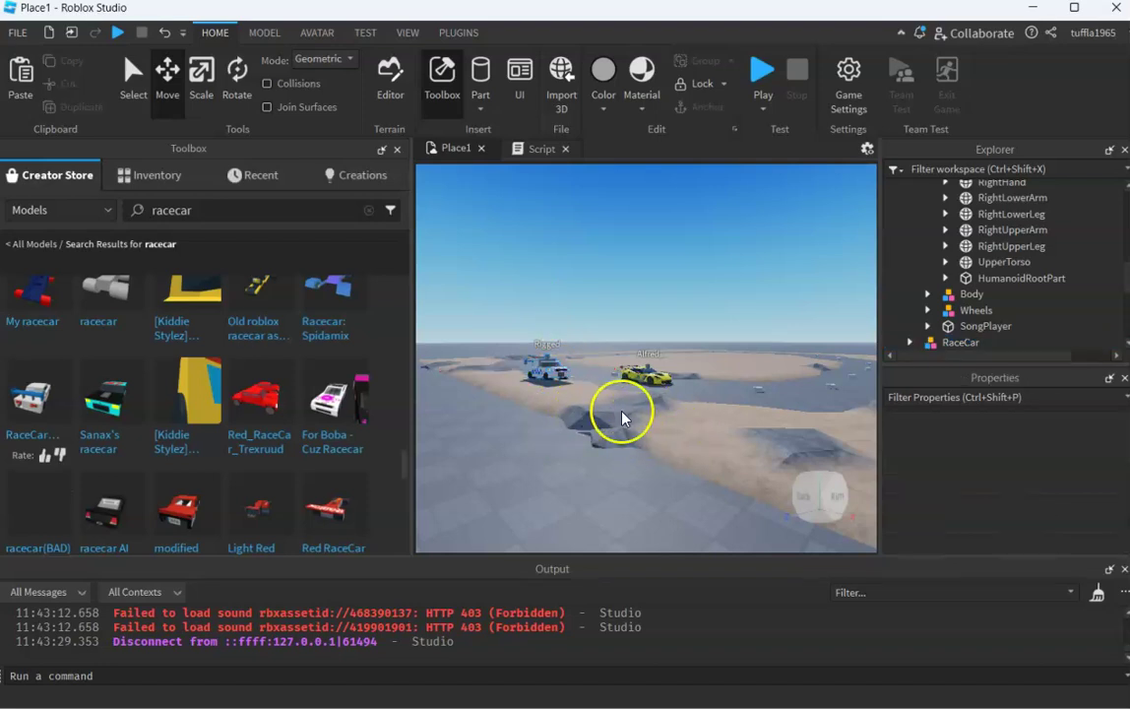
# Step: Locate the yellow Chevrolet model in the Creator Store's racecar results and select the matching C7.R car on the track
pyautogui.scroll(-10, 261, 325)
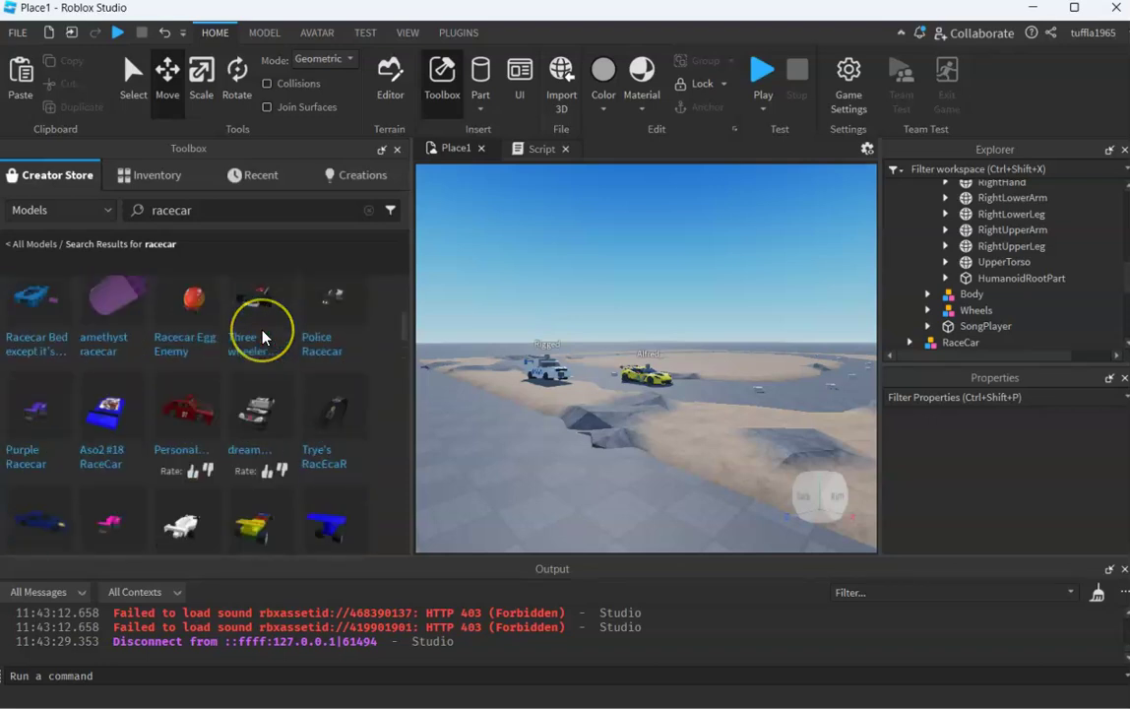
pyautogui.scroll(5, 262, 337)
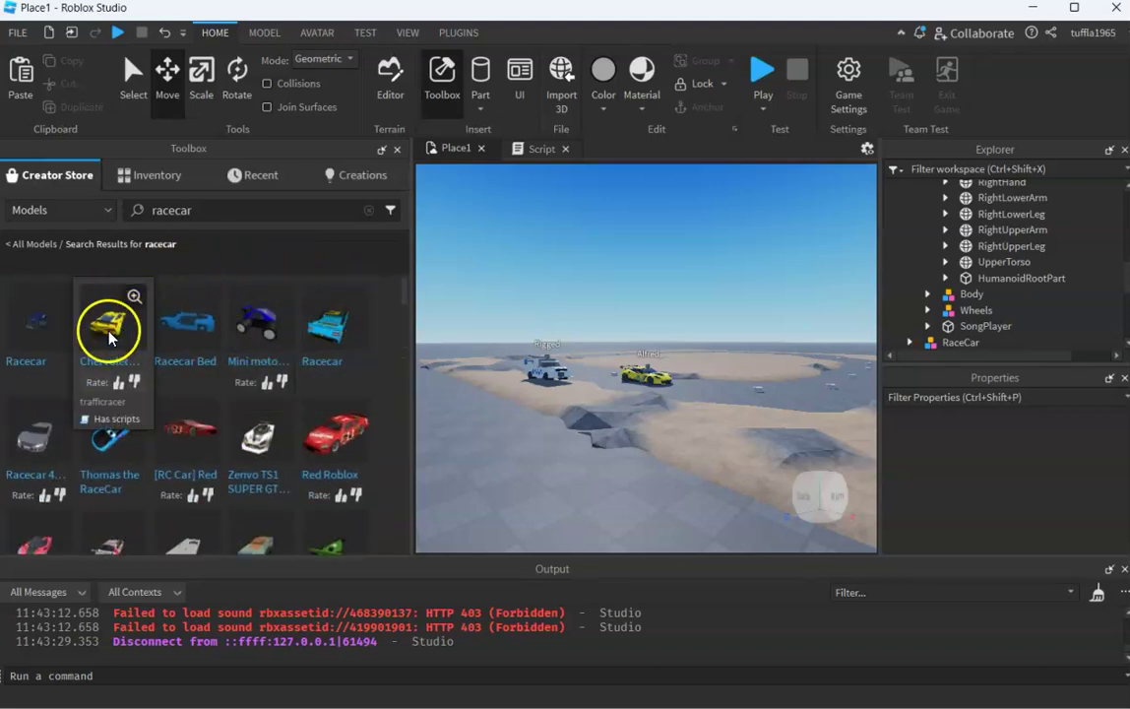
pyautogui.click(670, 380)
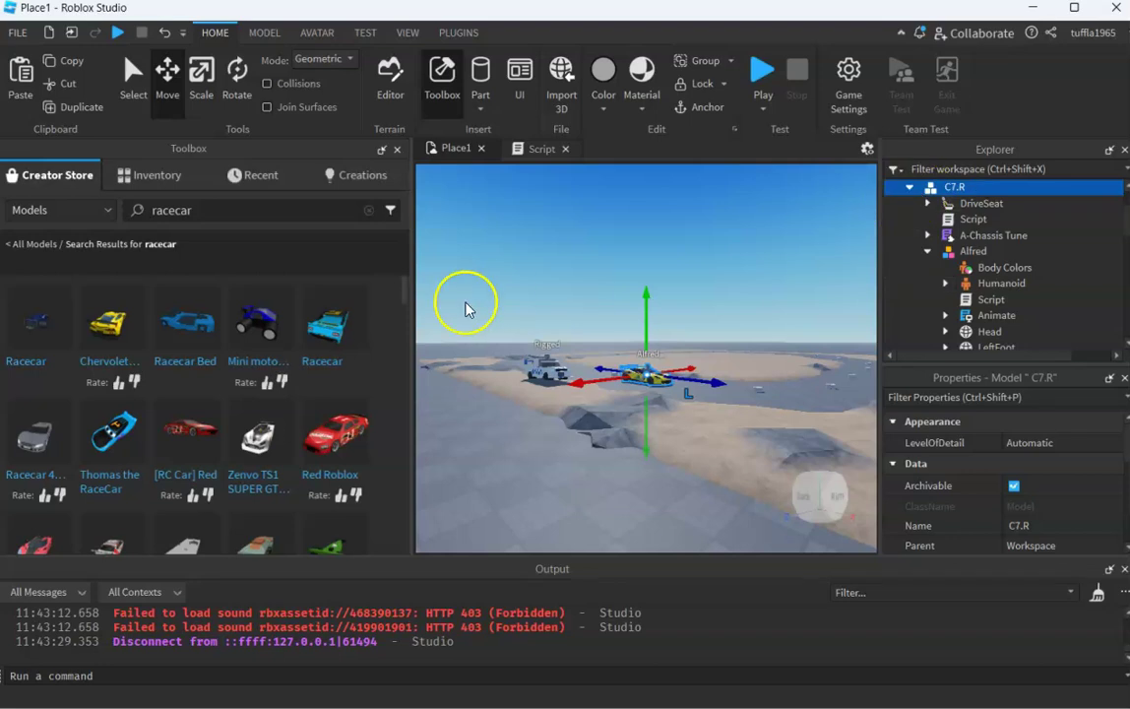
# Step: Locate the white "RaceCar *Not mine*" model further down the racecar results and dismiss its script notice without inserting it
pyautogui.scroll(-10, 167, 369)
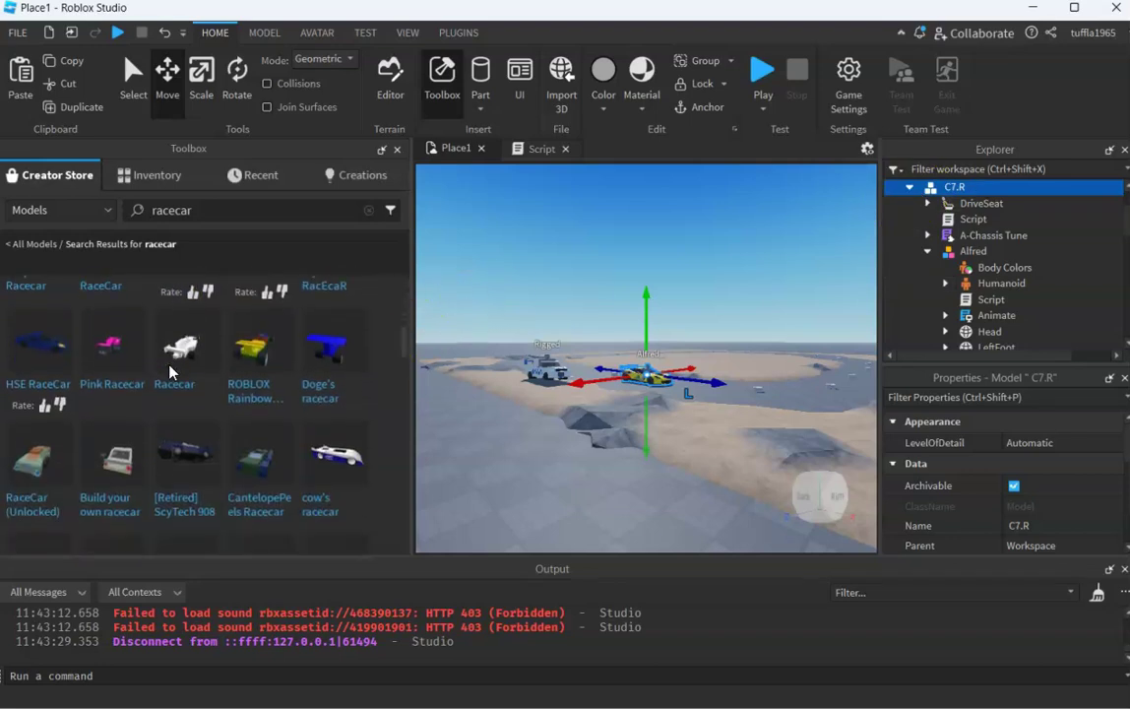
pyautogui.scroll(-12, 169, 372)
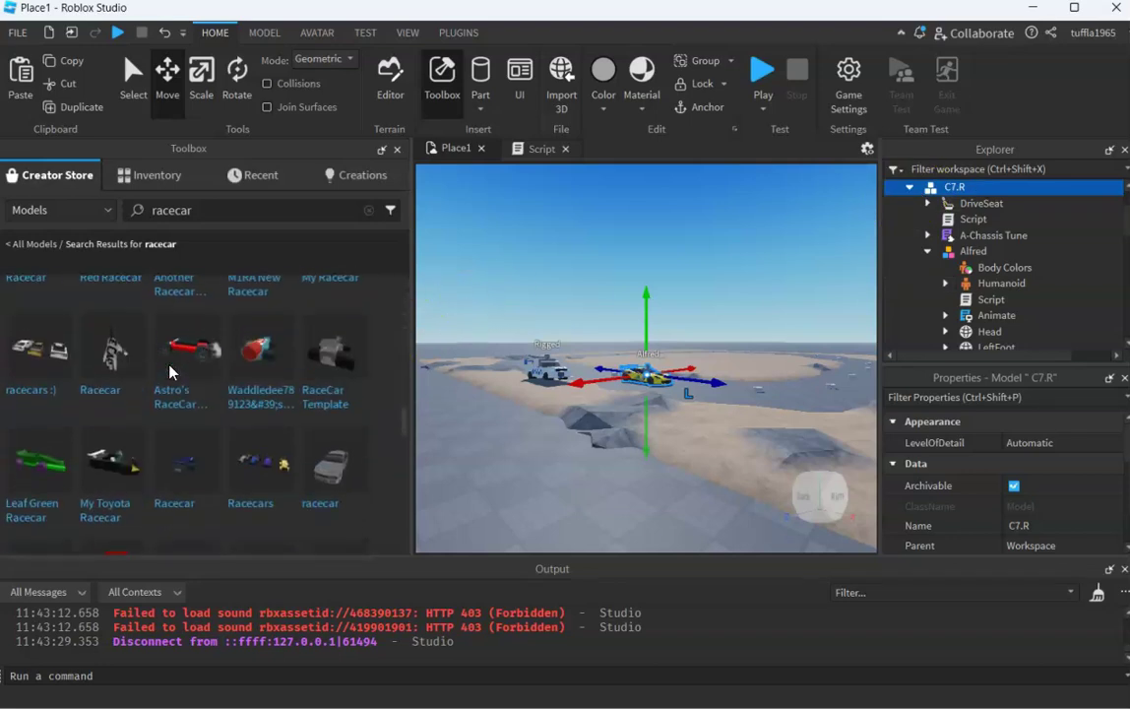
pyautogui.scroll(-5, 169, 371)
pyautogui.moveTo(35, 409)
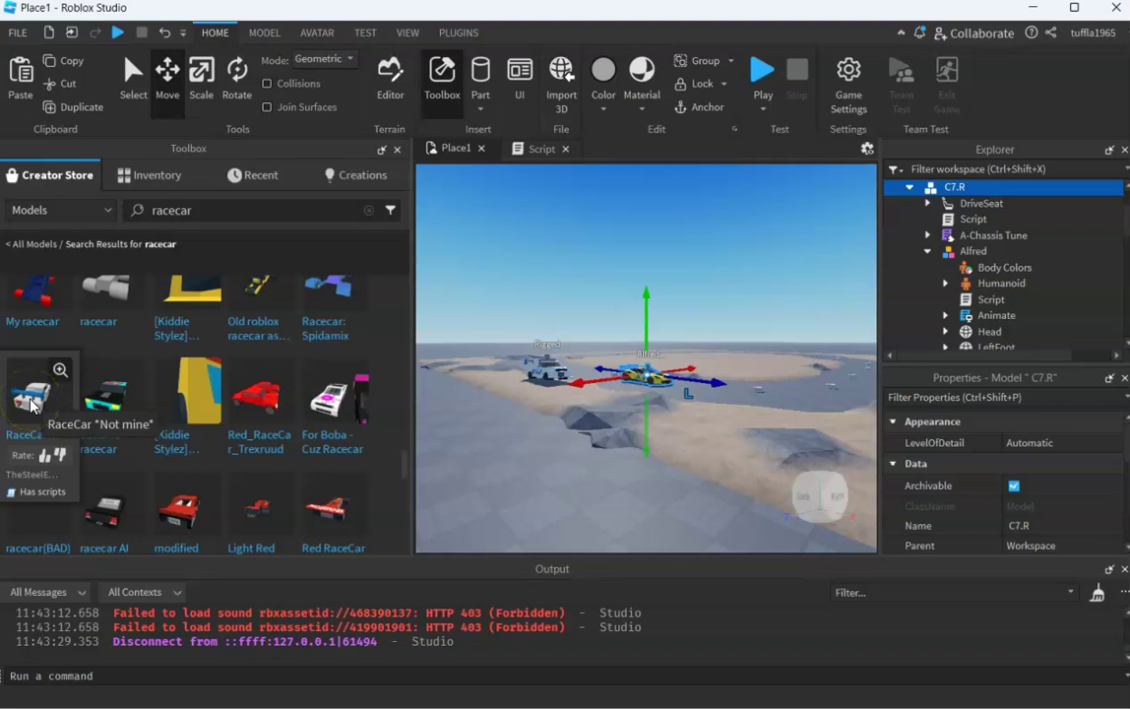
pyautogui.click(32, 404)
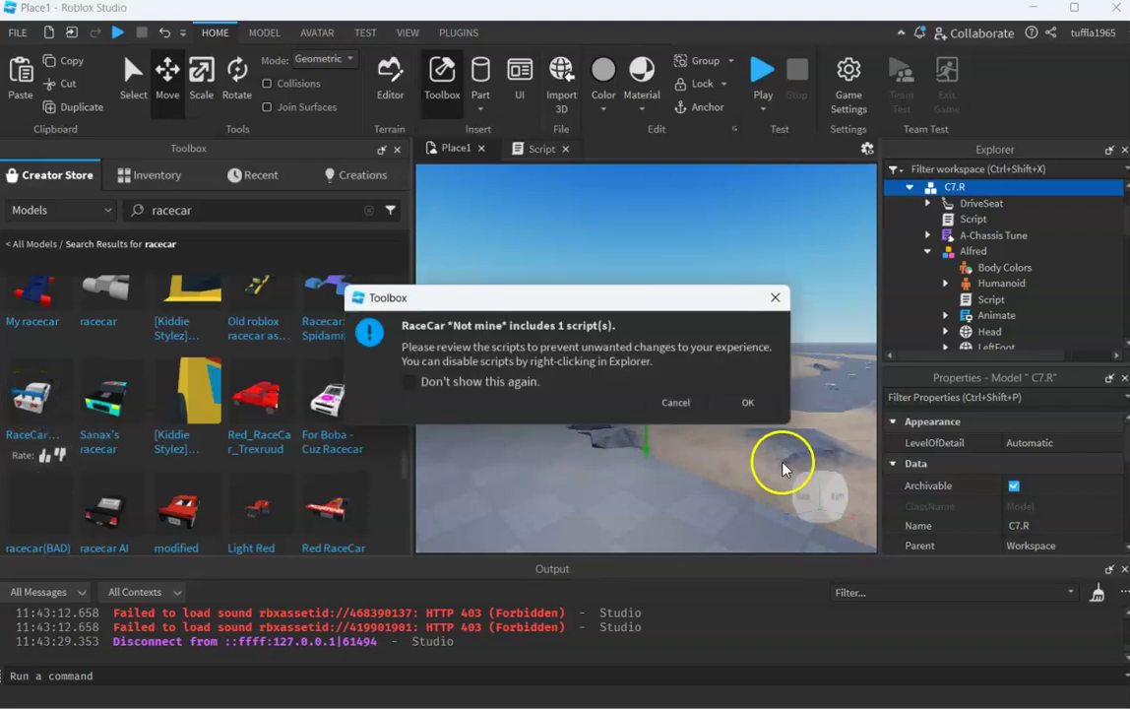
pyautogui.click(692, 411)
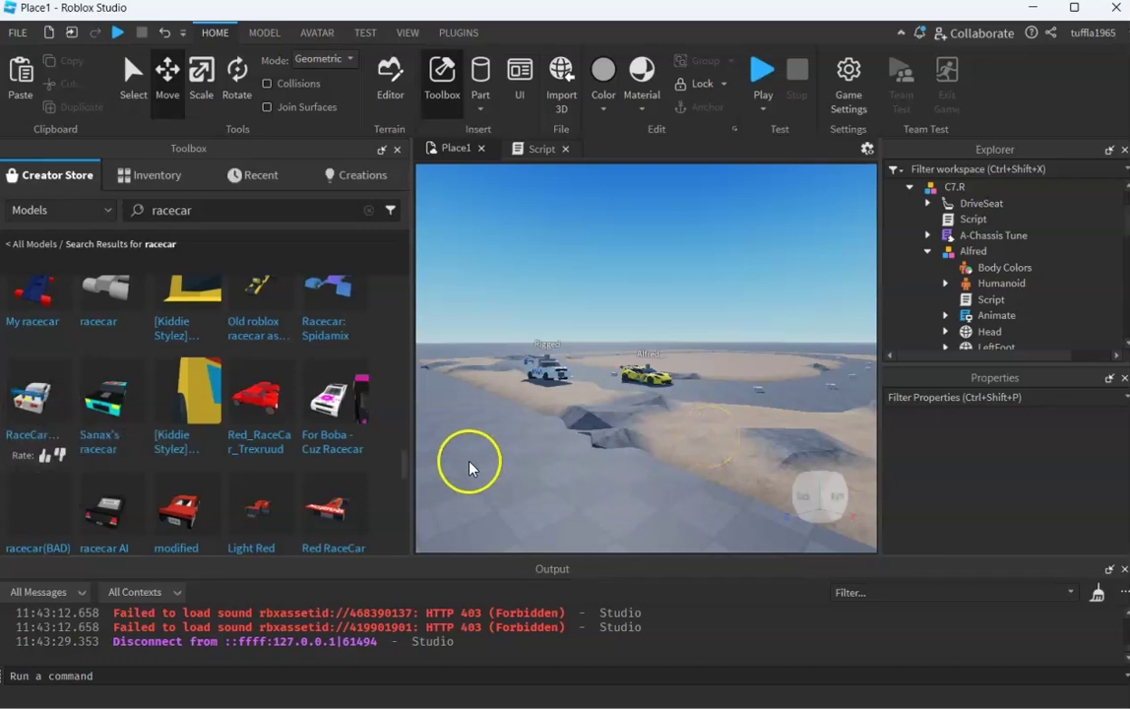
pyautogui.scroll(4, 587, 434)
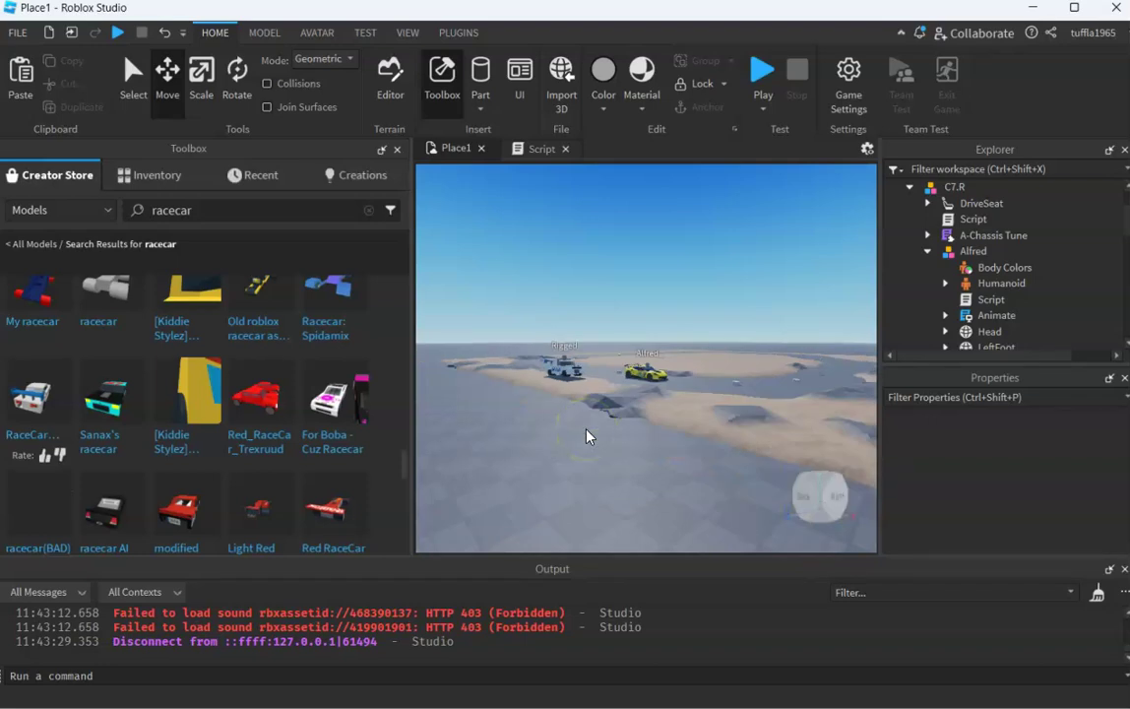
pyautogui.scroll(-3, 587, 434)
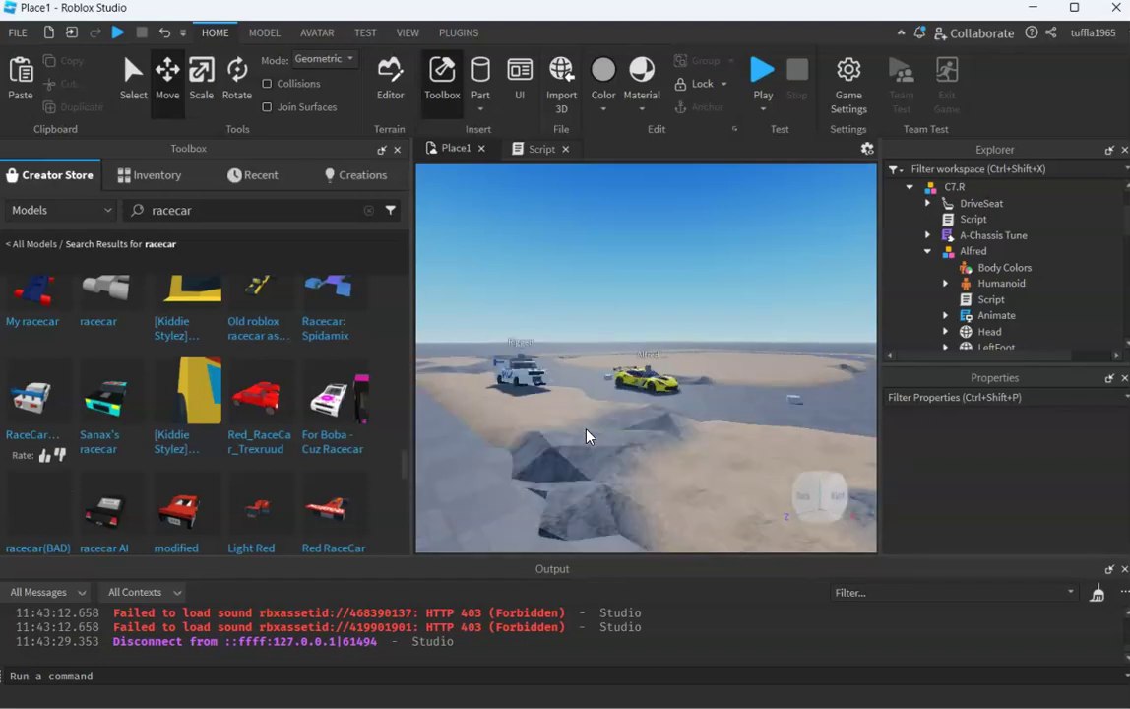
pyautogui.click(564, 444)
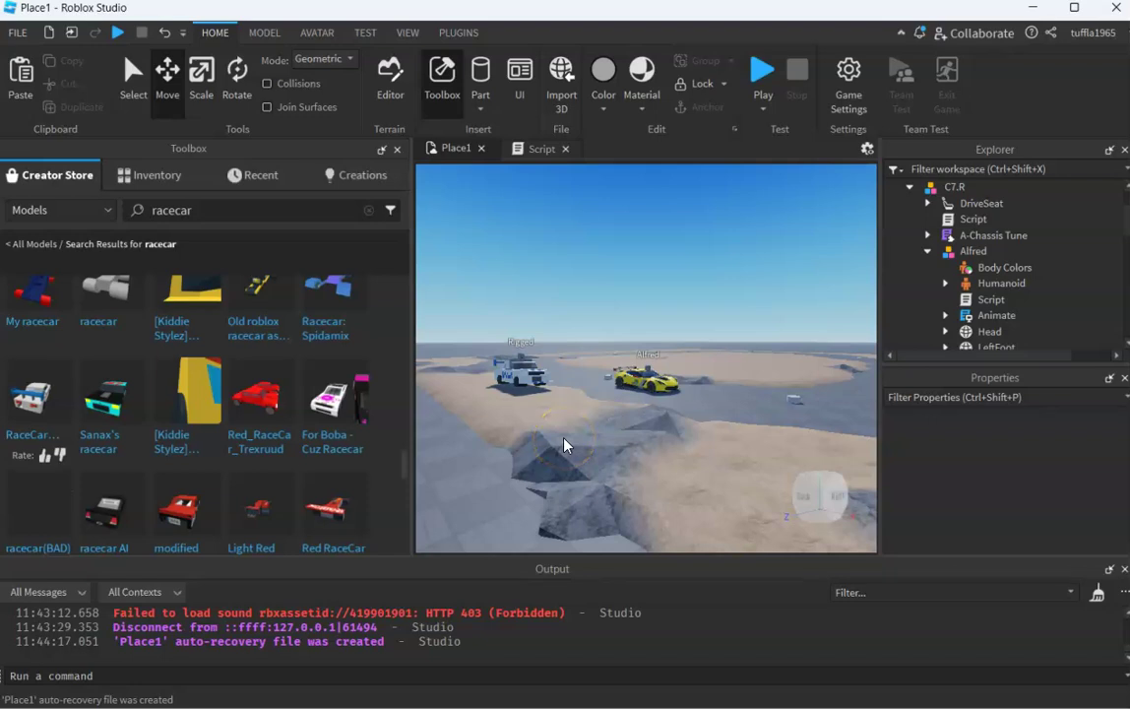